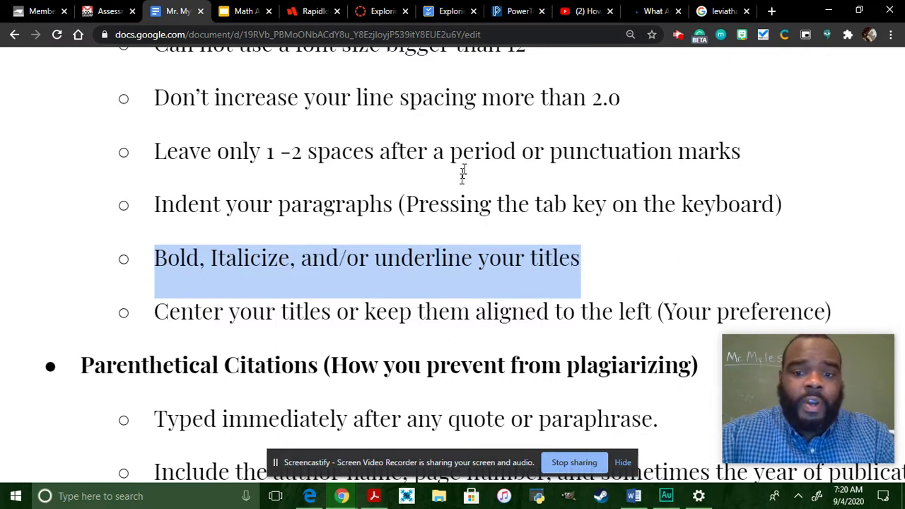
# Select the guideline about centering titles or keeping them aligned to the left, up to the word "left".
pyautogui.scroll(-1, 667, 148)
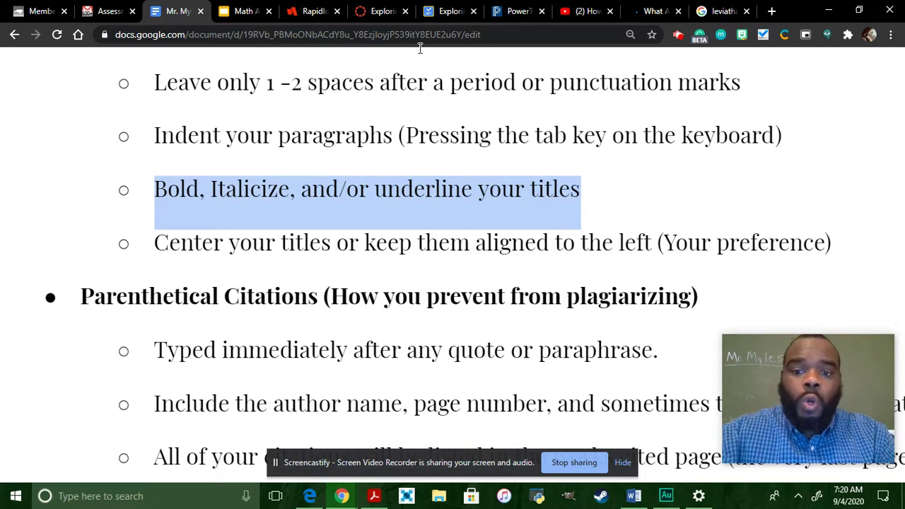
pyautogui.click(622, 198)
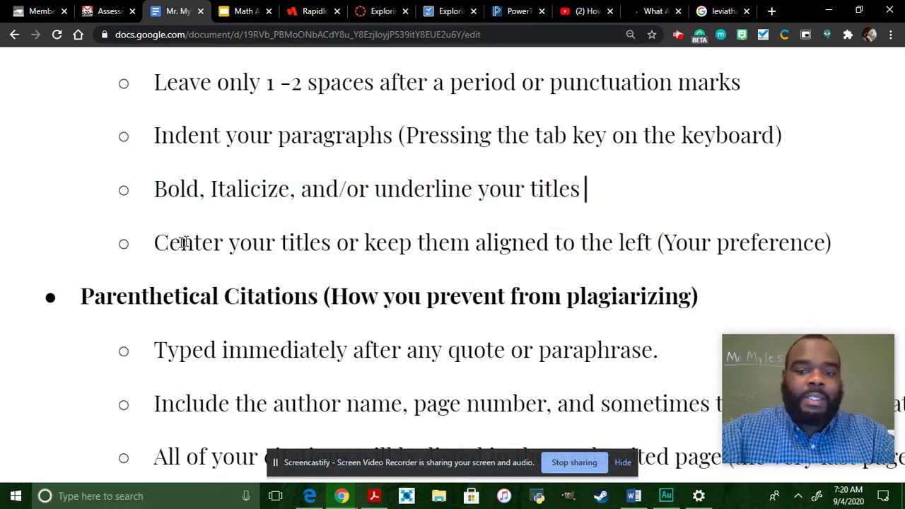
pyautogui.moveTo(153, 242); pyautogui.dragTo(652, 266)
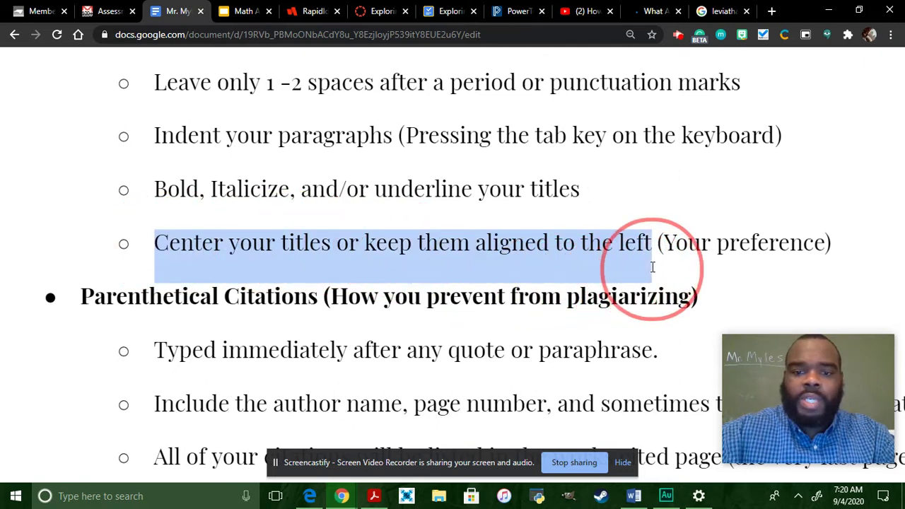
pyautogui.click(833, 245)
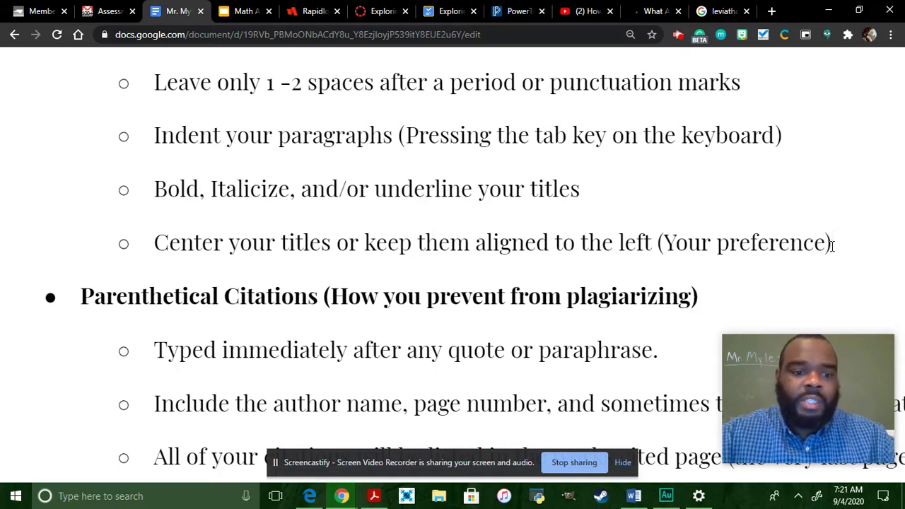
# Select the first rule under Parenthetical Citations, "Typed immediately after any quote or paraphrase.".
pyautogui.scroll(-1, 833, 246)
pyautogui.scroll(-2, 832, 246)
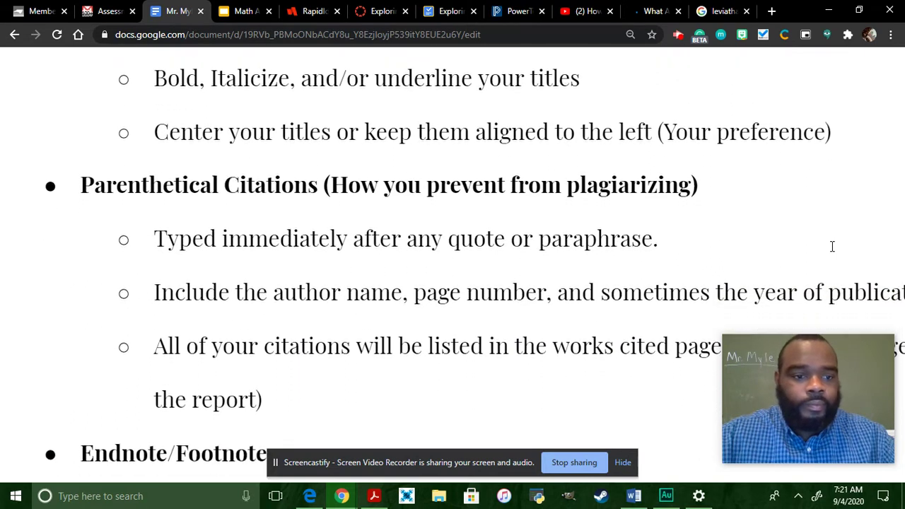
pyautogui.scroll(-1, 833, 246)
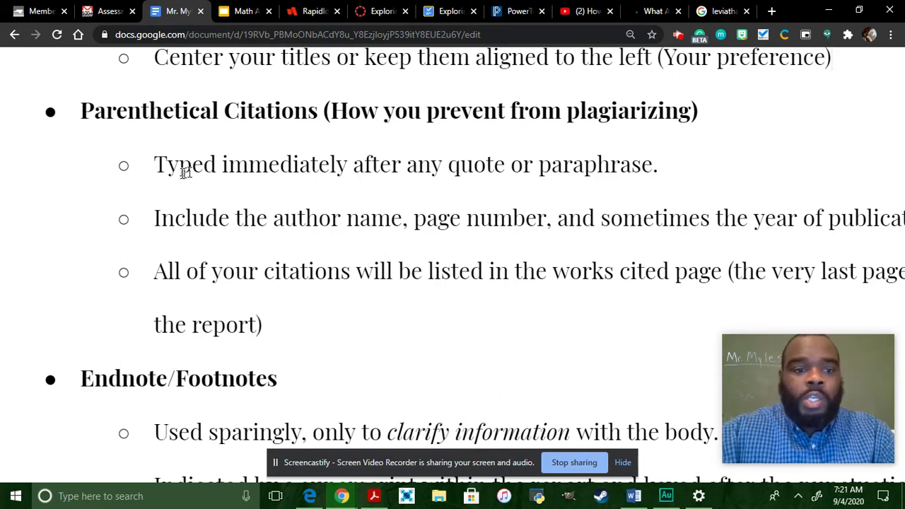
pyautogui.moveTo(156, 168); pyautogui.dragTo(204, 170)
pyautogui.moveTo(359, 158); pyautogui.dragTo(687, 167)
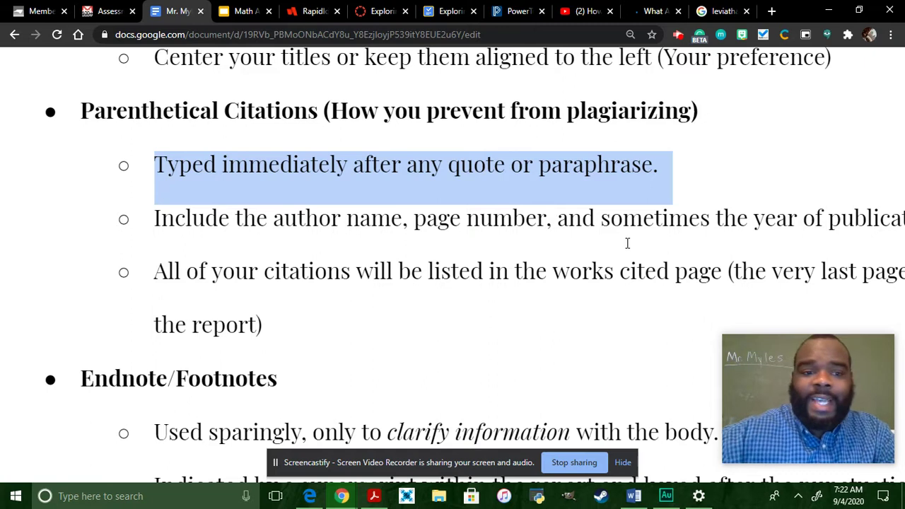
# Review the remaining parenthetical citation rules and select the phrase "works cited page" in the last one.
pyautogui.scroll(-1, 627, 243)
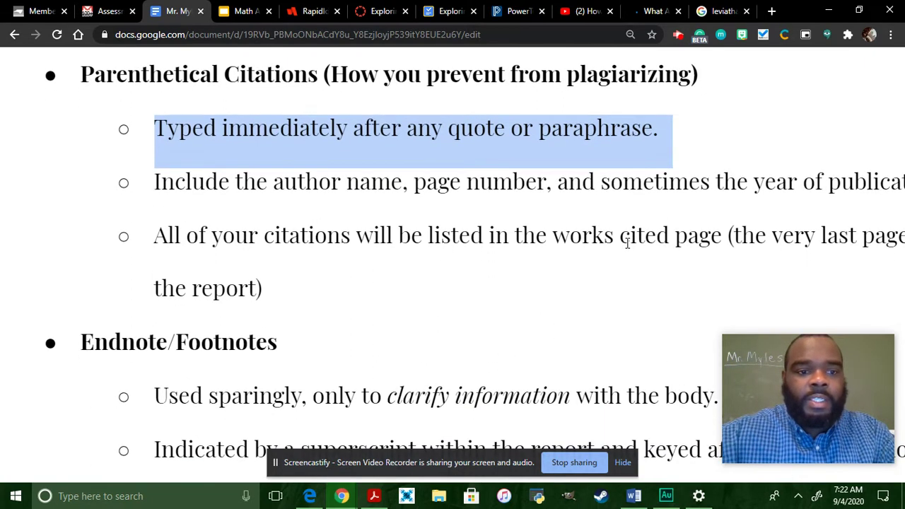
pyautogui.scroll(1, 383, 264)
pyautogui.hscroll(2, 384, 264)
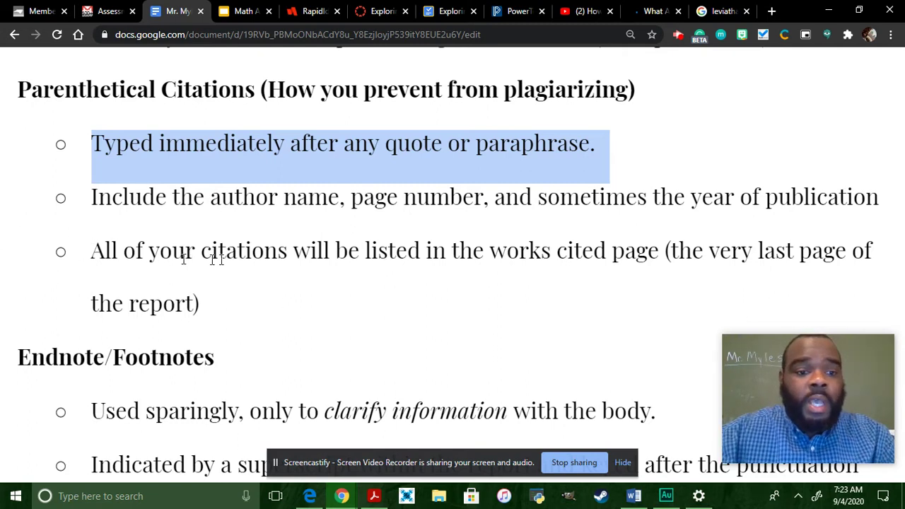
pyautogui.scroll(-1, 230, 259)
pyautogui.moveTo(484, 218); pyautogui.dragTo(662, 219)
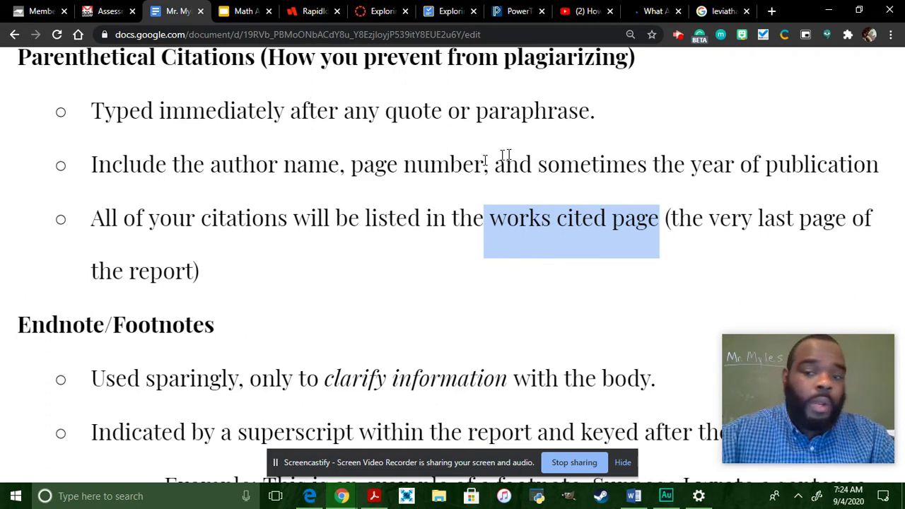
# Go to the Endnote/Footnotes section and view its rules and example.
pyautogui.scroll(-3, 675, 283)
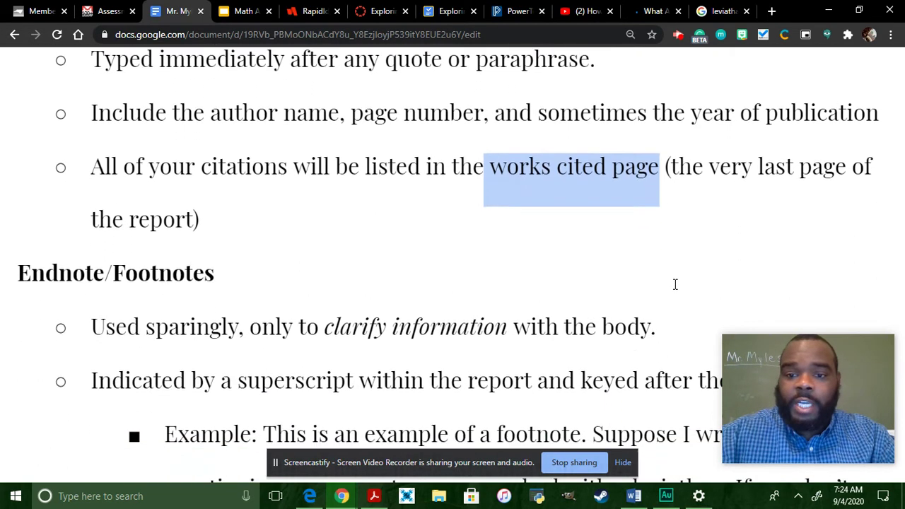
pyautogui.scroll(-1, 675, 283)
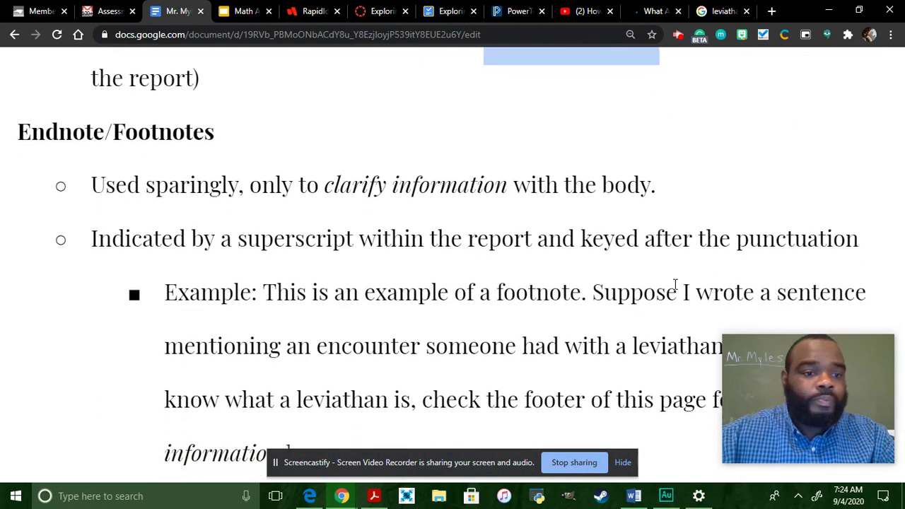
pyautogui.scroll(-1, 675, 284)
pyautogui.hotkey('alt', 'k')
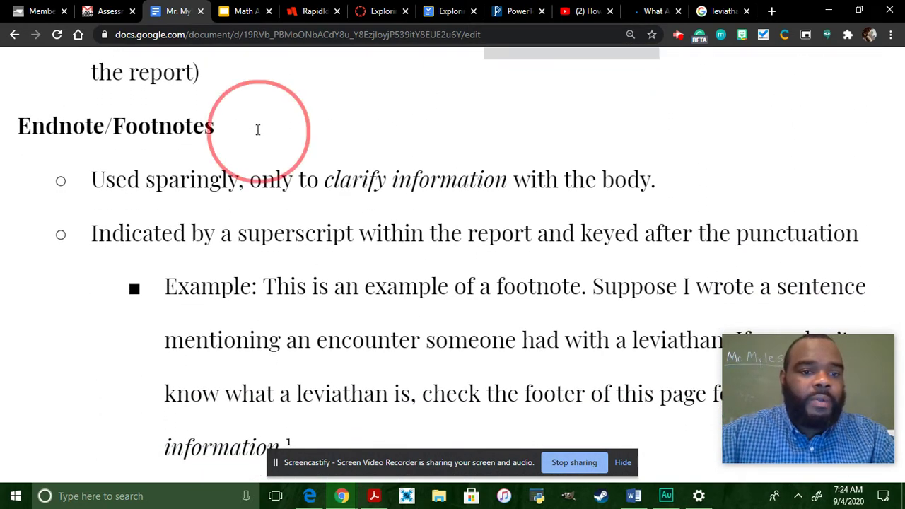
pyautogui.rightClick(27, 140)
pyautogui.click(722, 108)
pyautogui.rightClick(722, 110)
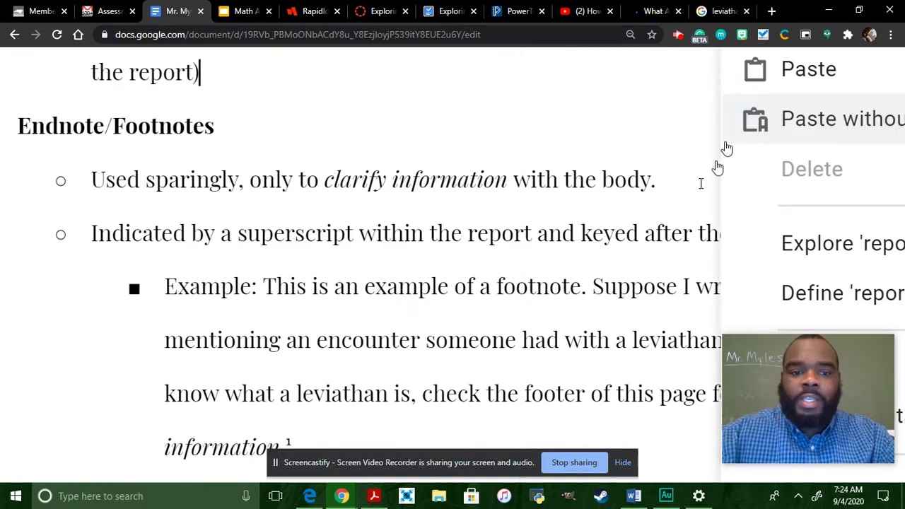
pyautogui.click(447, 205)
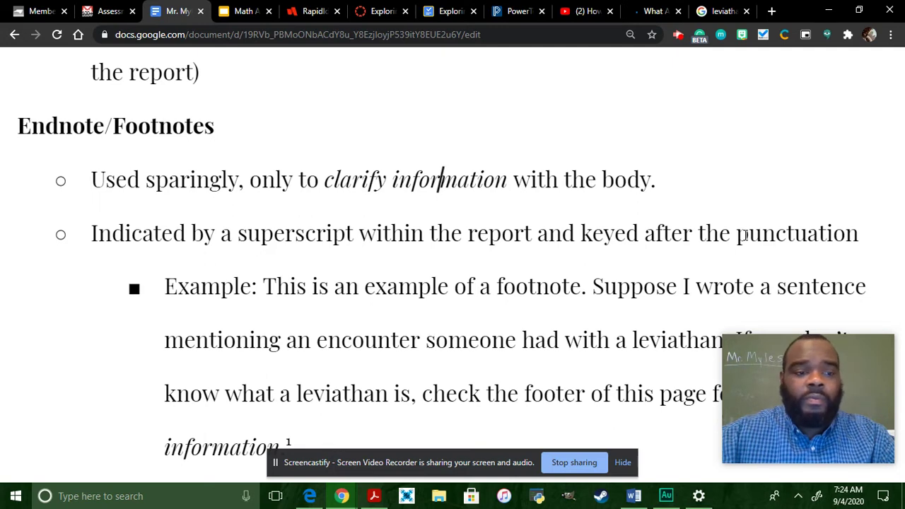
# Select the word "superscript" in the second Endnote/Footnotes rule, then clear the selection.
pyautogui.hscroll(1, 746, 235)
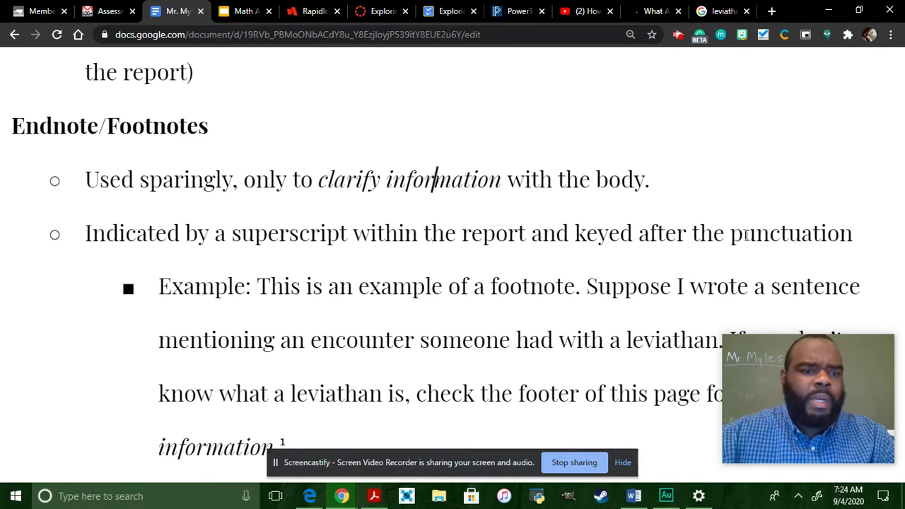
pyautogui.scroll(-1, 745, 236)
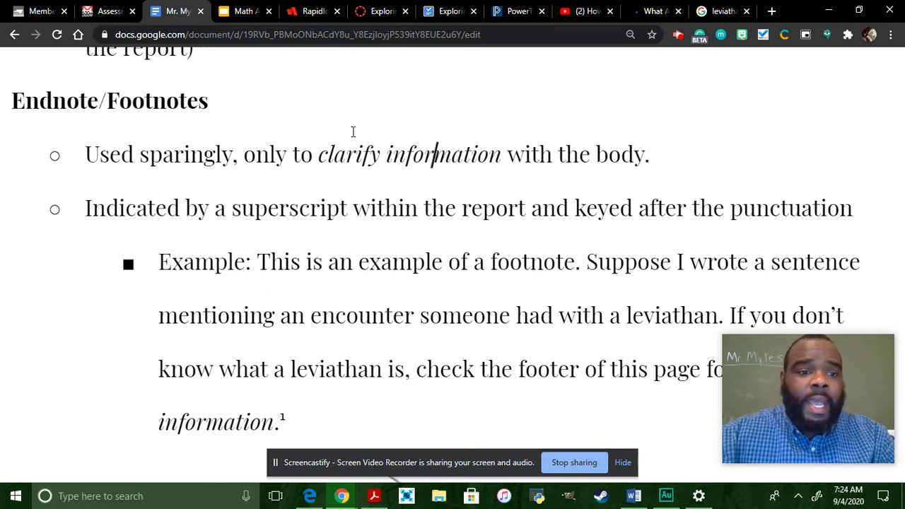
pyautogui.click(226, 216)
pyautogui.moveTo(242, 217); pyautogui.dragTo(346, 221)
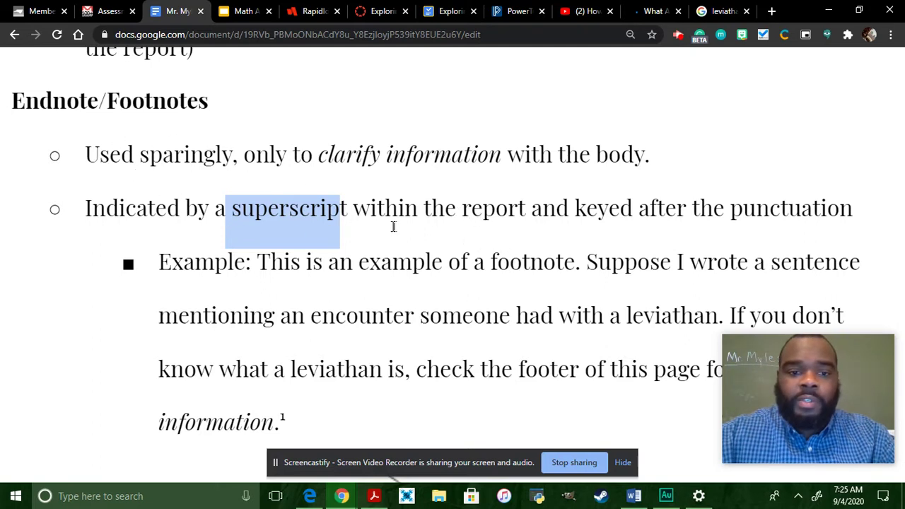
pyautogui.click(344, 207)
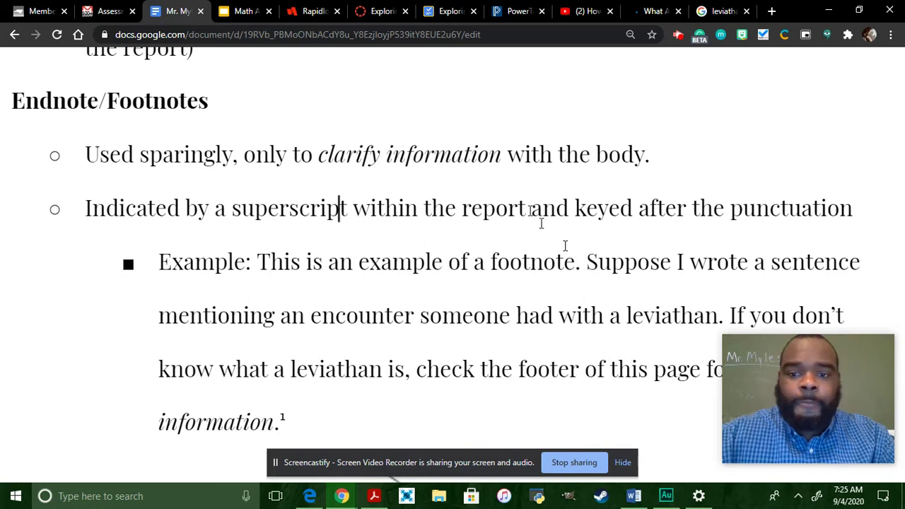
# In the footnote example, select the superscript 1 at its end and then the first mention of "leviathan".
pyautogui.scroll(-1, 622, 255)
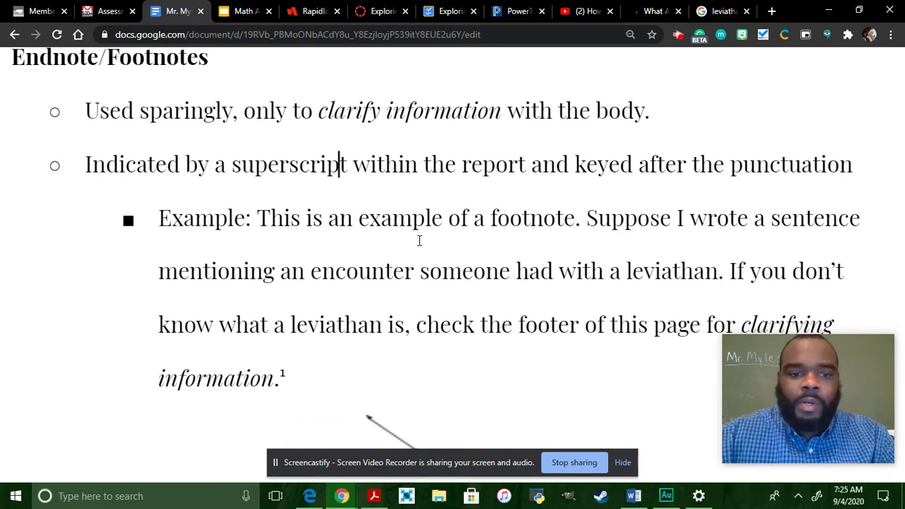
pyautogui.scroll(-1, 329, 212)
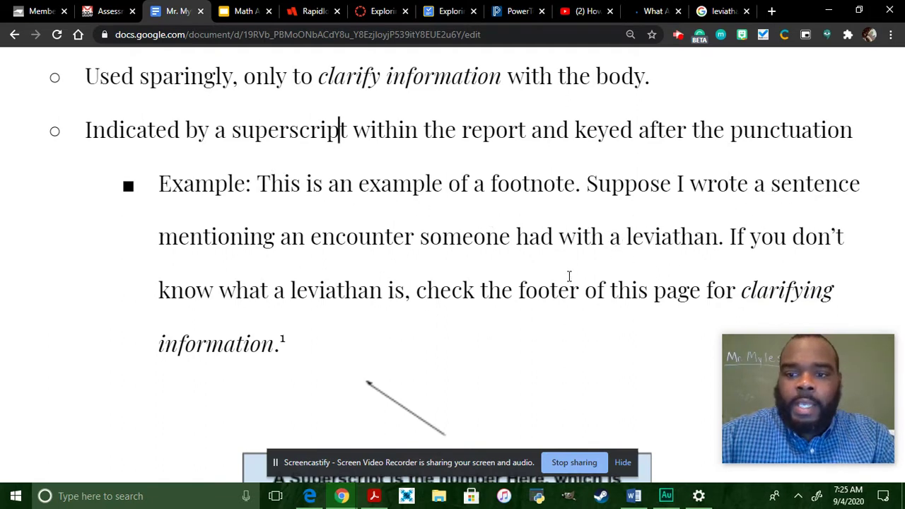
pyautogui.scroll(-1, 556, 223)
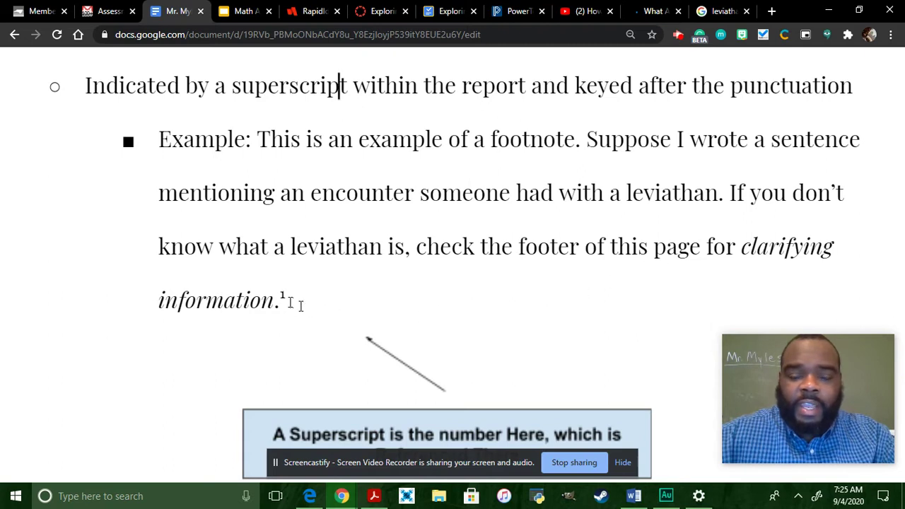
pyautogui.doubleClick(281, 296)
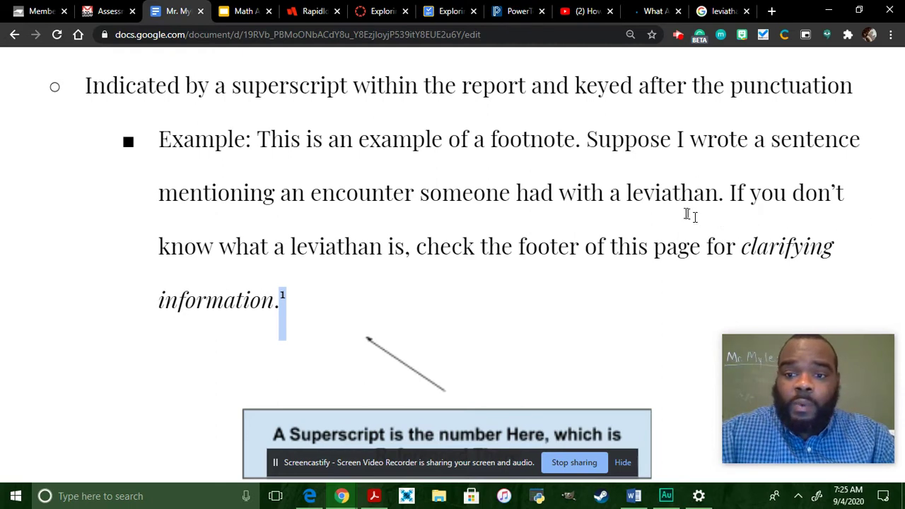
pyautogui.moveTo(623, 193); pyautogui.dragTo(714, 186)
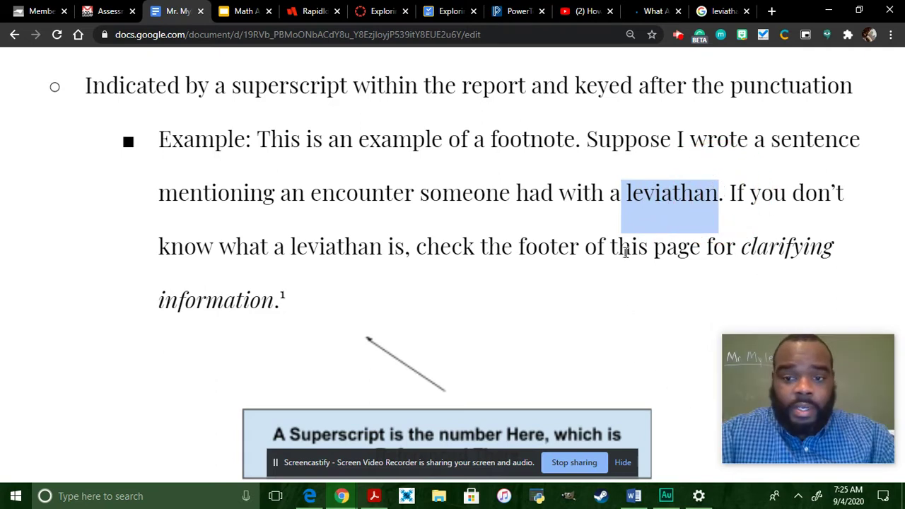
# Enlarge the document and read the full width of the numbered leviathan footnote below the superscript diagram.
pyautogui.scroll(-3, 577, 368)
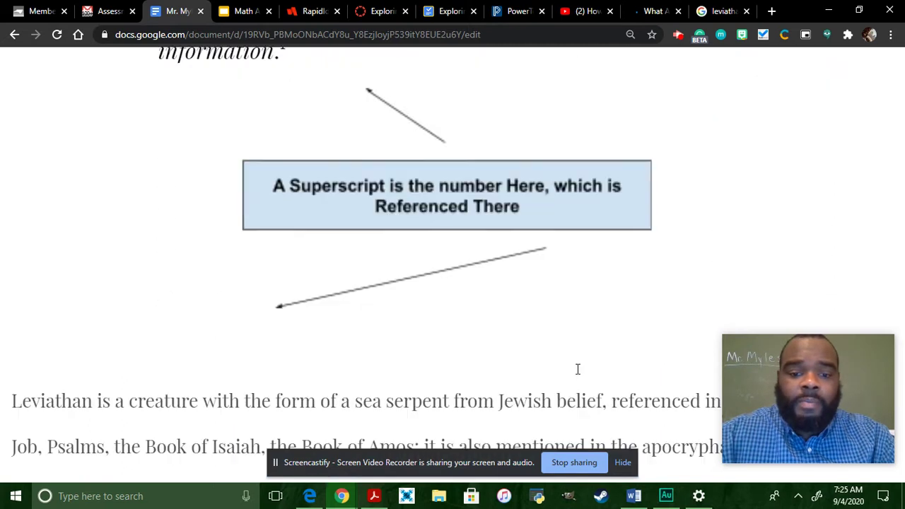
pyautogui.hotkey('ctrl', '0')
pyautogui.scroll(5, 428, 380)
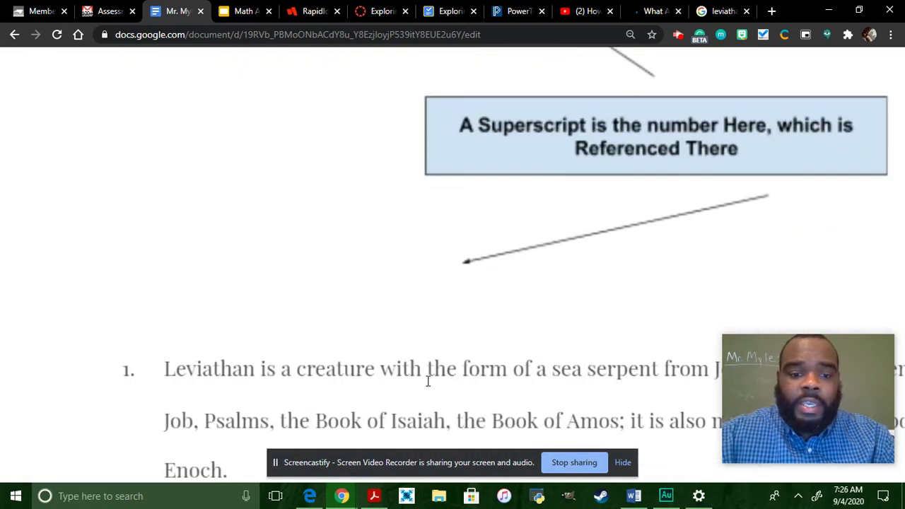
pyautogui.scroll(2, 427, 380)
pyautogui.hscroll(2, 569, 367)
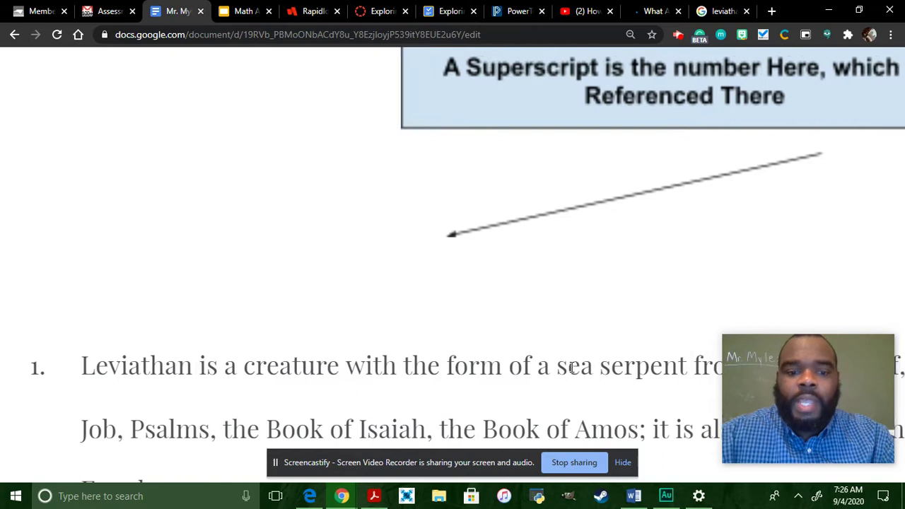
pyautogui.scroll(-1, 391, 365)
pyautogui.hscroll(-2, 391, 365)
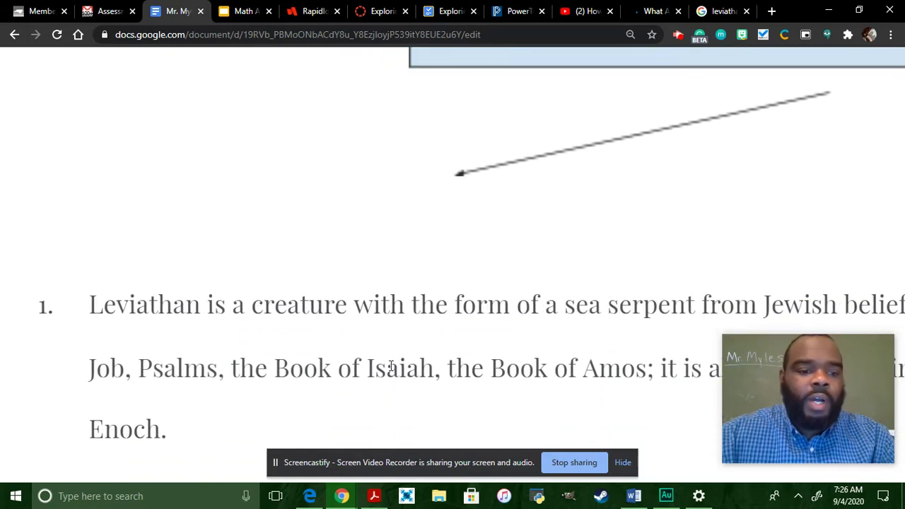
pyautogui.hscroll(1, 391, 365)
pyautogui.hscroll(15, 390, 366)
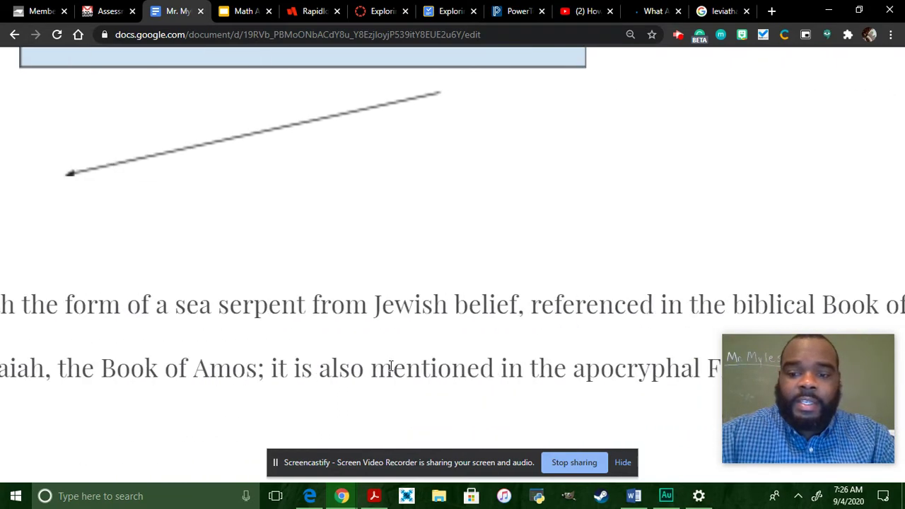
pyautogui.hscroll(-16, 391, 365)
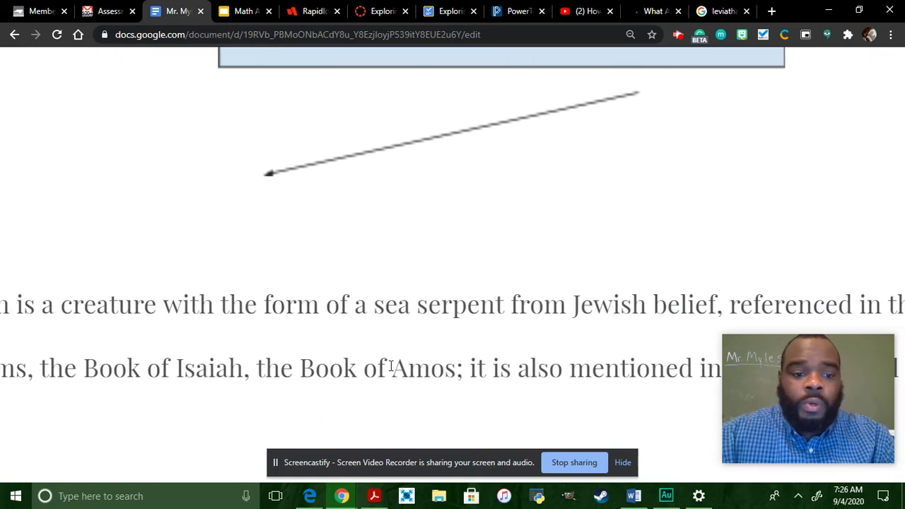
pyautogui.scroll(-1, 391, 365)
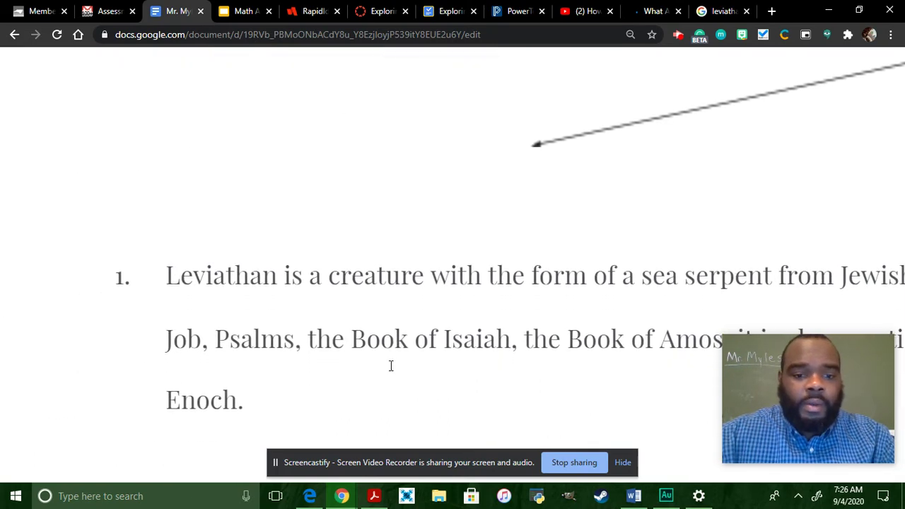
pyautogui.hscroll(2, 390, 365)
pyautogui.hscroll(11, 391, 365)
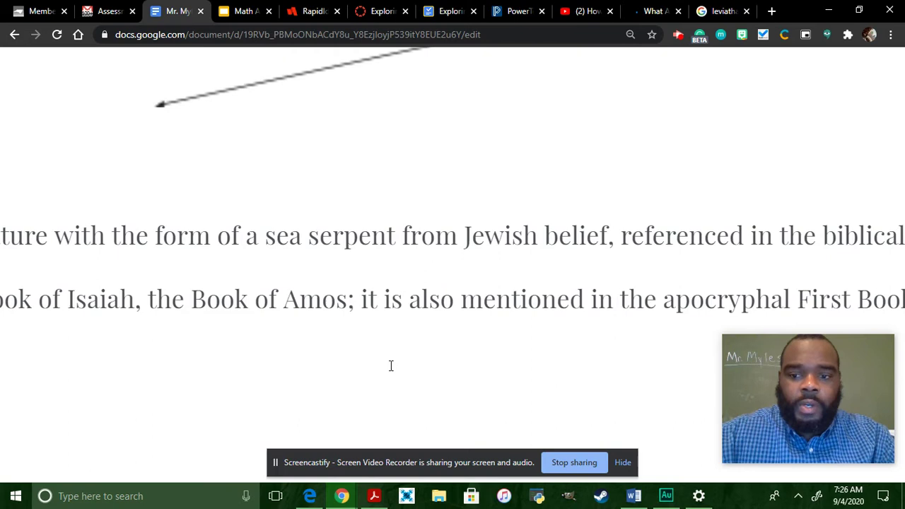
pyautogui.hscroll(-2, 390, 366)
# Return to the footnote example and select the italic word "clarifying" in its last sentence.
pyautogui.scroll(8, 390, 366)
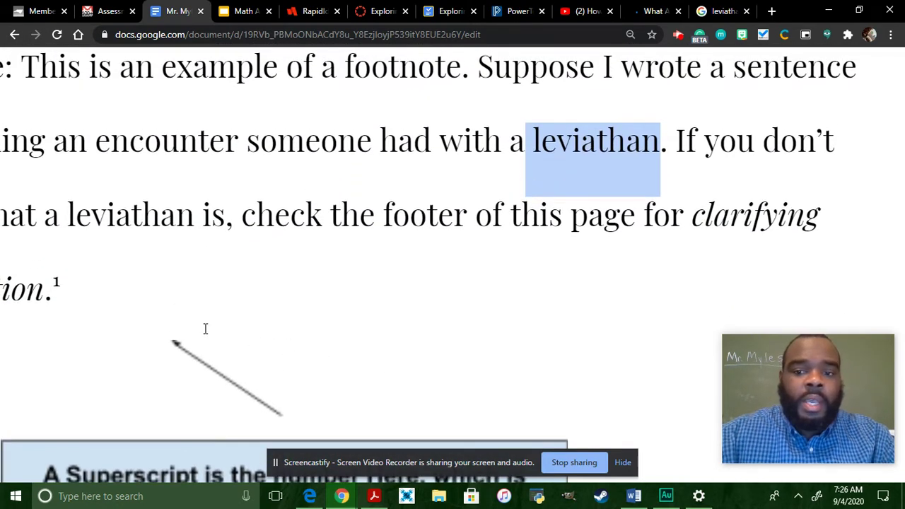
pyautogui.click(777, 244)
pyautogui.hscroll(-2, 778, 243)
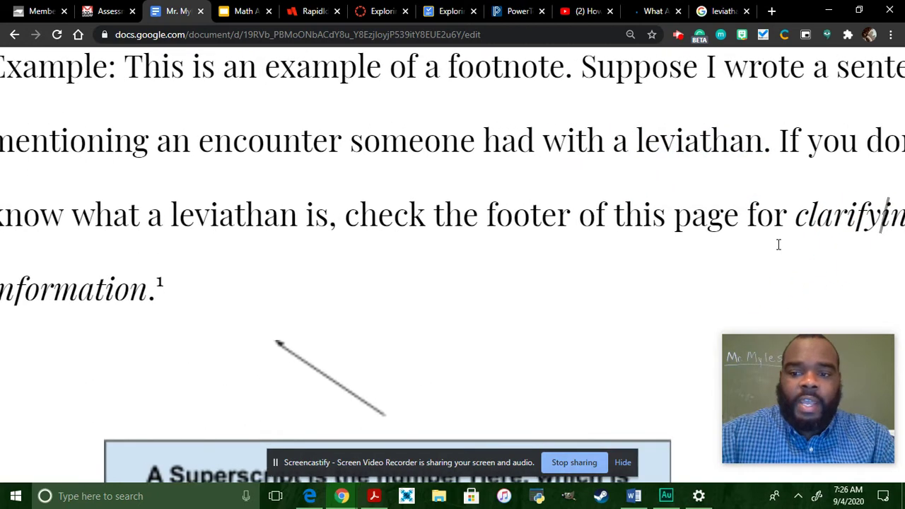
pyautogui.click(812, 217)
pyautogui.moveTo(836, 216); pyautogui.dragTo(889, 212)
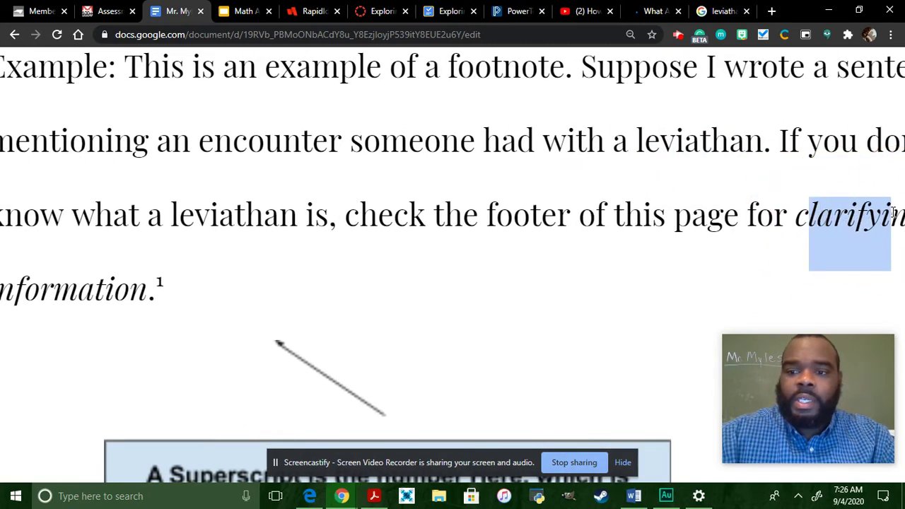
# Look over the whole footnote example, the superscript diagram and the numbered leviathan footnote at the end of the page.
pyautogui.scroll(-5, 892, 207)
pyautogui.scroll(-2, 643, 247)
pyautogui.scroll(-3, 638, 244)
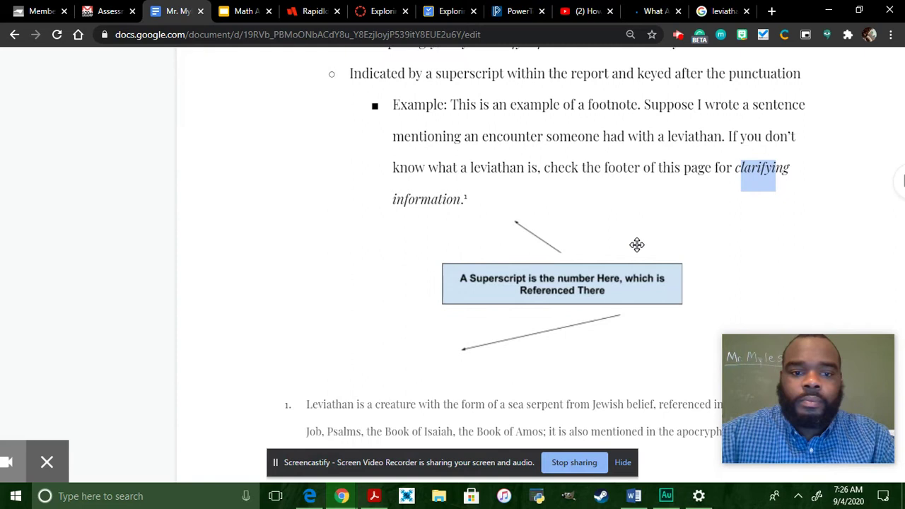
pyautogui.click(678, 37)
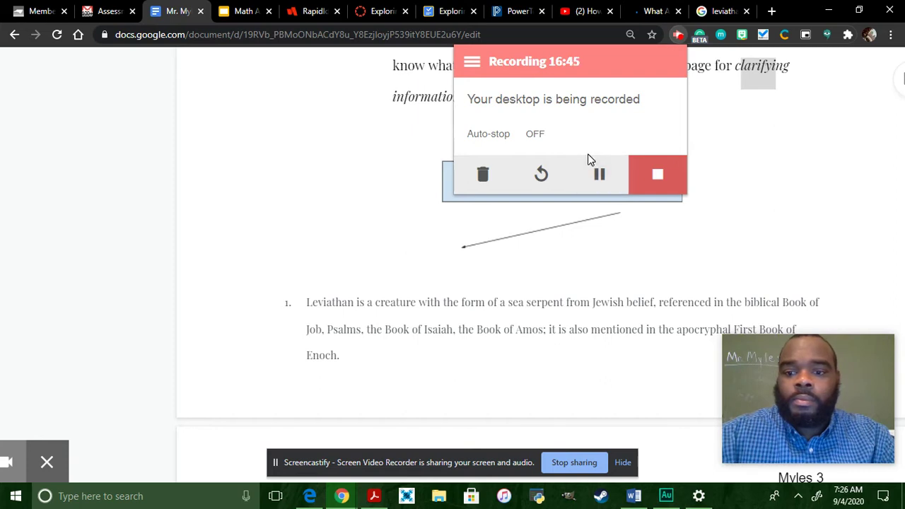
pyautogui.scroll(-1, 758, 226)
pyautogui.scroll(-5, 758, 225)
pyautogui.scroll(2, 759, 225)
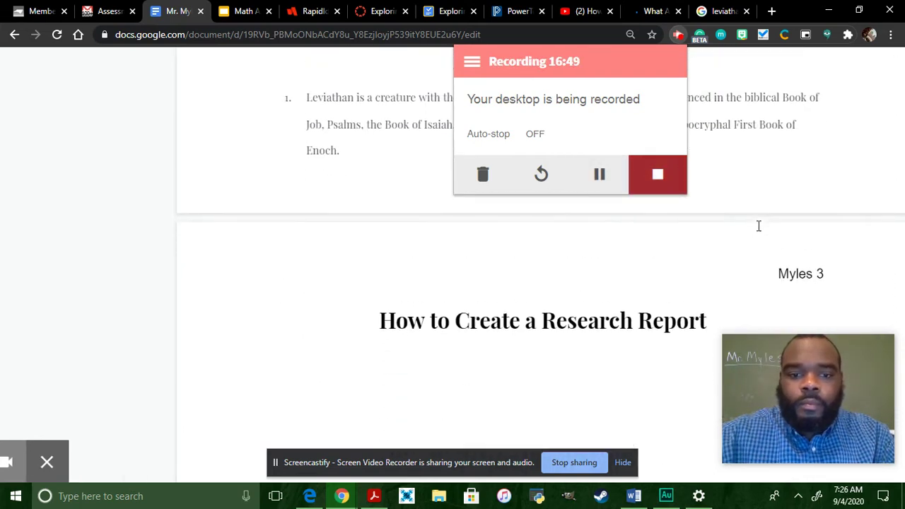
pyautogui.scroll(4, 758, 226)
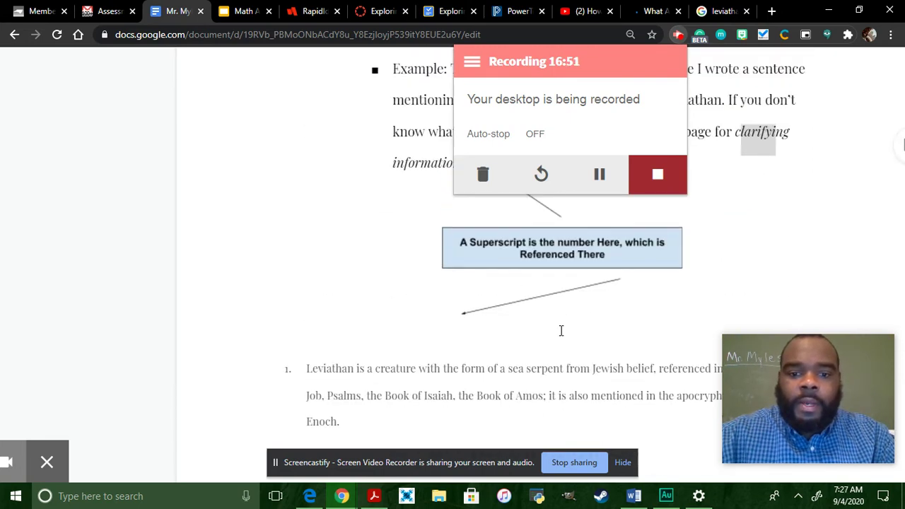
pyautogui.click(453, 366)
pyautogui.click(364, 343)
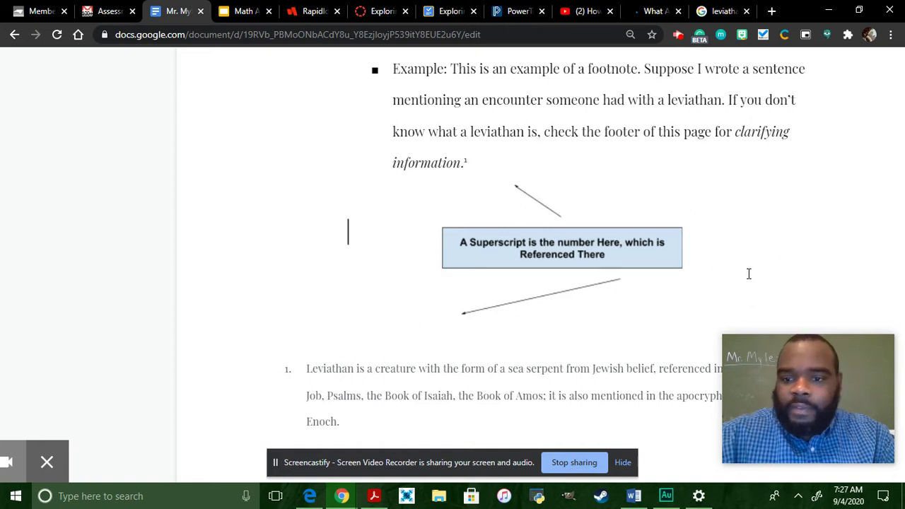
# Insert a page break before the "How to Create a Research Report" title to add a blank page after the footnote.
pyautogui.click(810, 237)
pyautogui.scroll(-3, 810, 236)
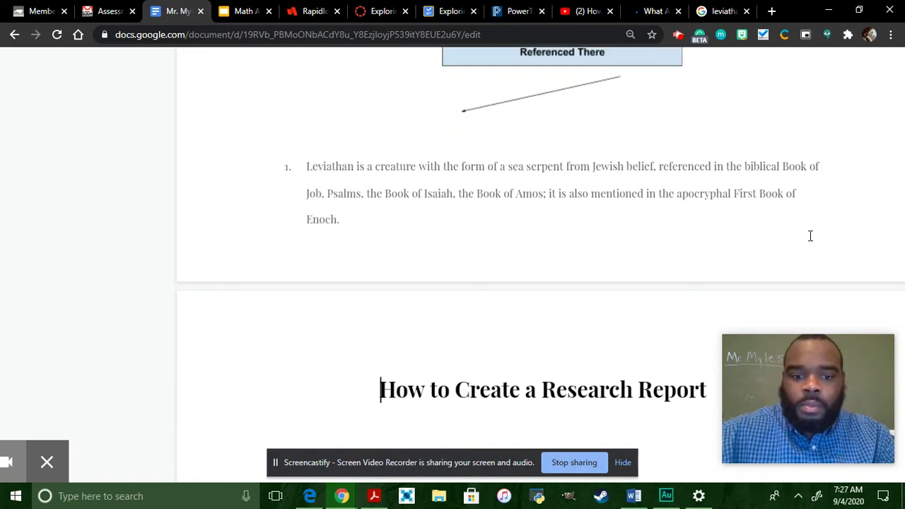
pyautogui.scroll(-5, 365, 208)
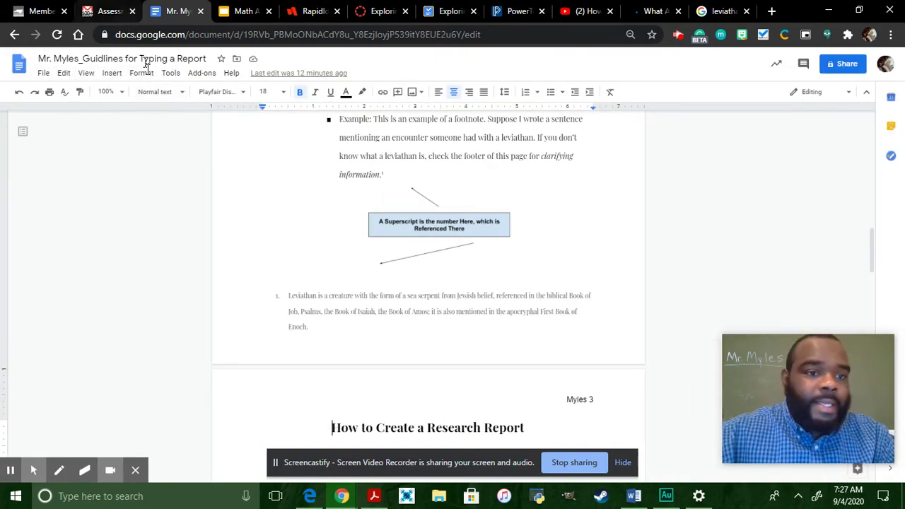
pyautogui.click(108, 75)
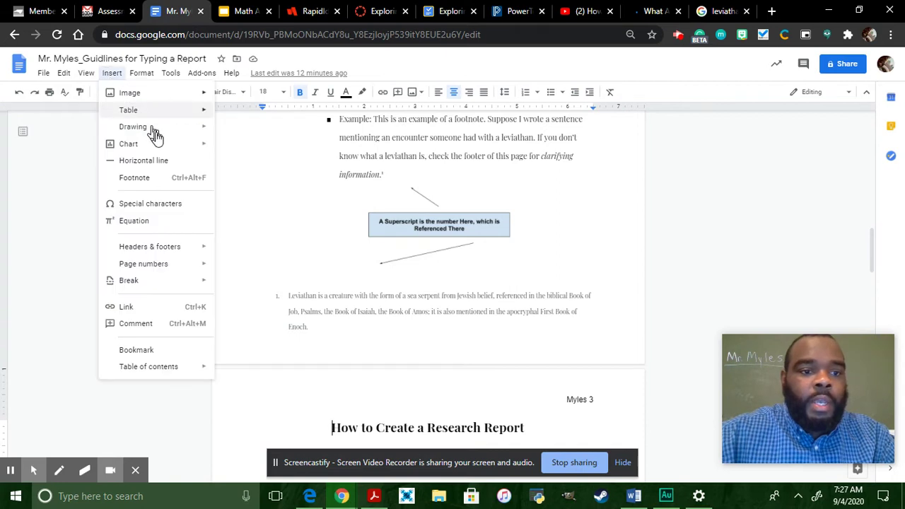
pyautogui.moveTo(182, 282)
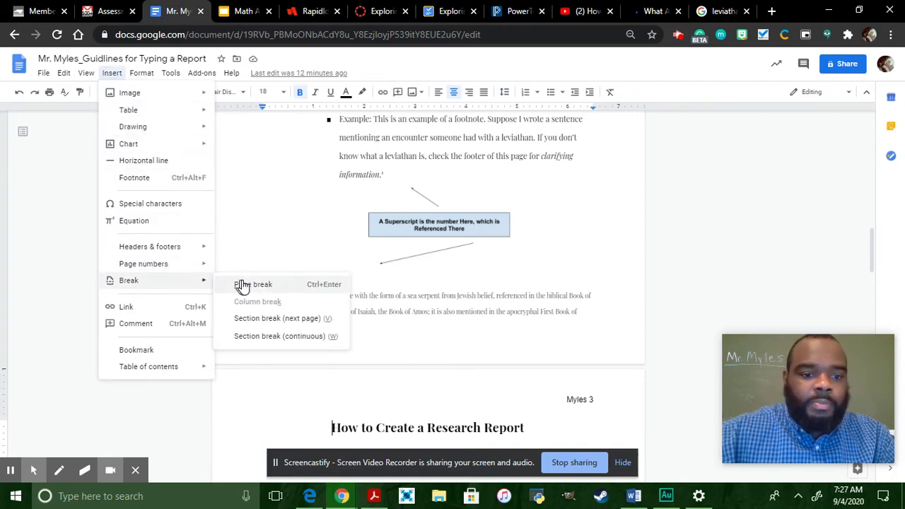
pyautogui.click(286, 287)
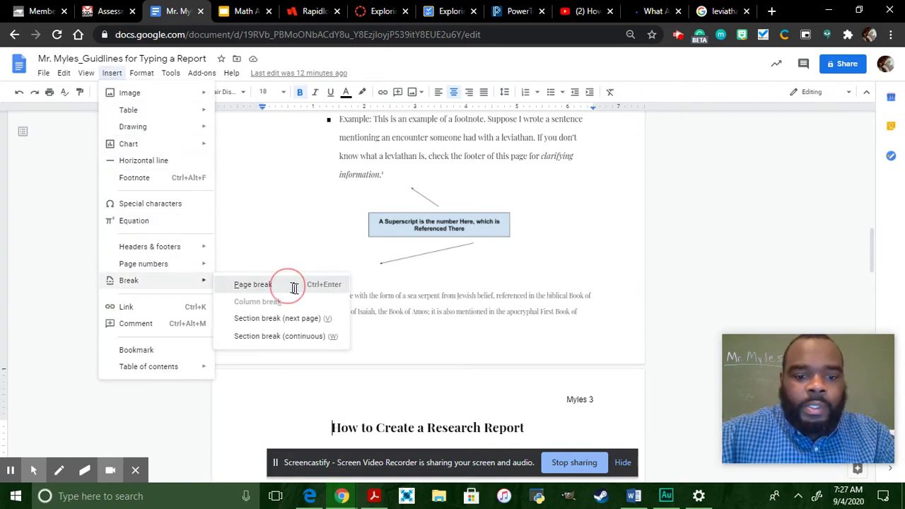
pyautogui.scroll(-2, 415, 257)
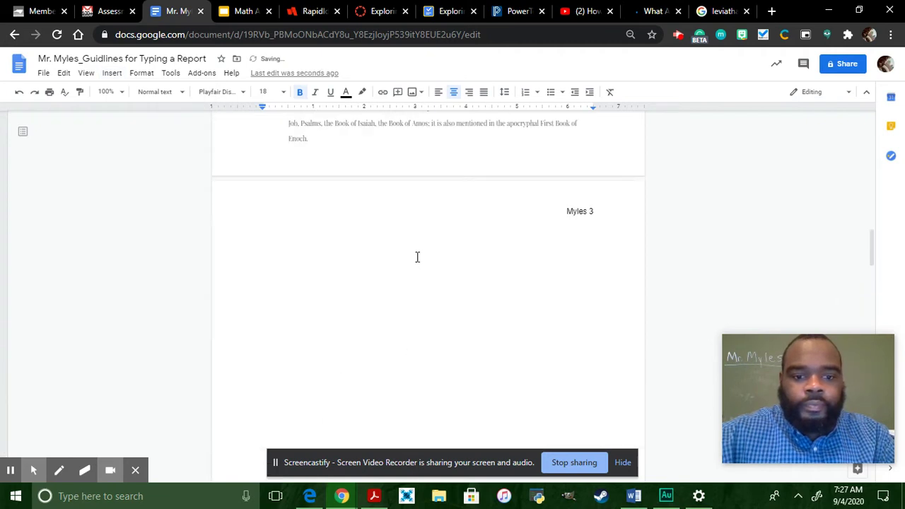
# Left-align the first line of the new blank page and set its font size to 11.
pyautogui.click(323, 323)
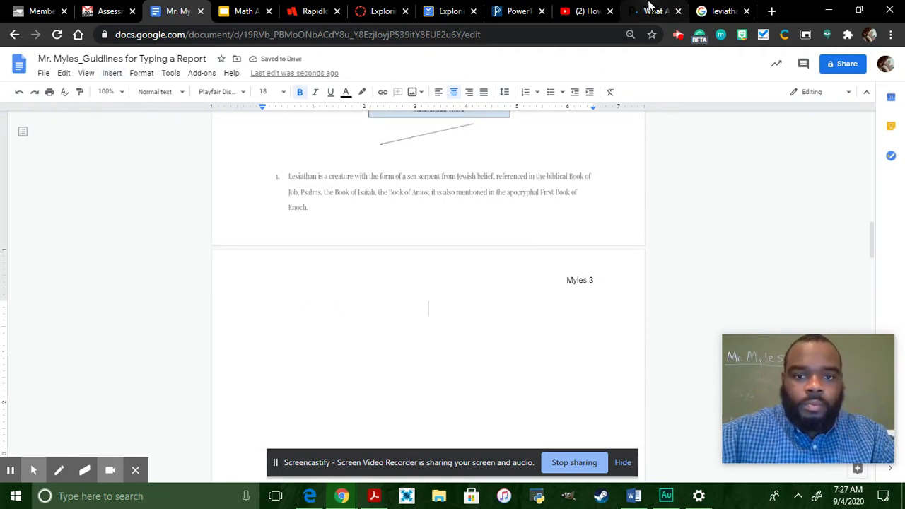
pyautogui.hotkey('ctrl', 'shift', 'l')
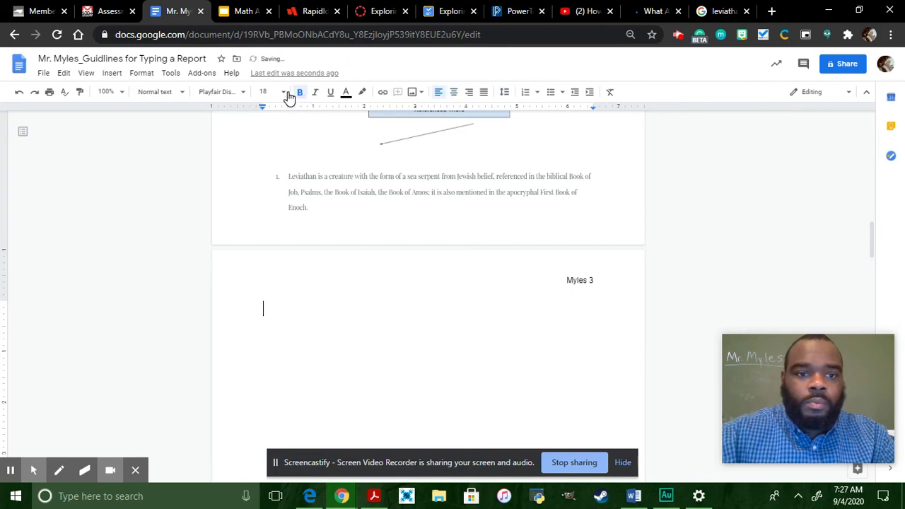
pyautogui.click(285, 97)
pyautogui.click(266, 164)
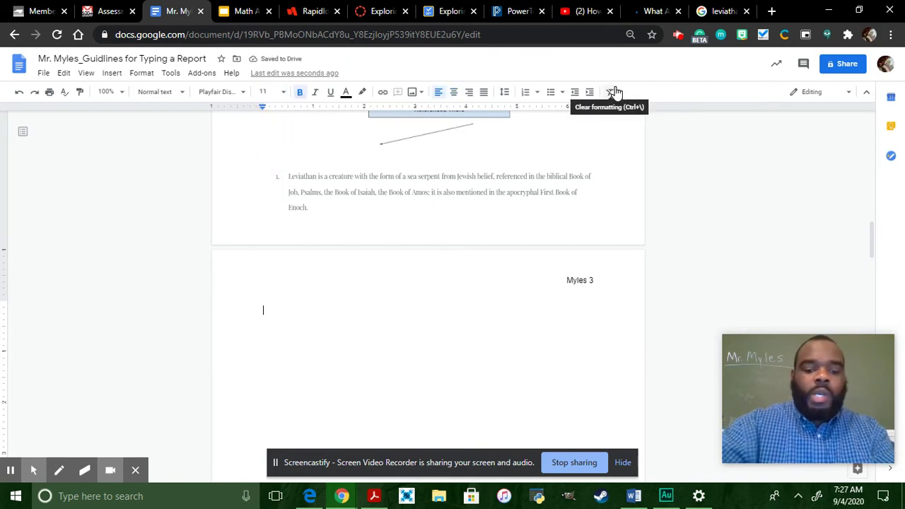
# Enter the heading "Works Cited PAge" on the blank page and start a new line below it.
pyautogui.write('Wor')
pyautogui.write('Ci')
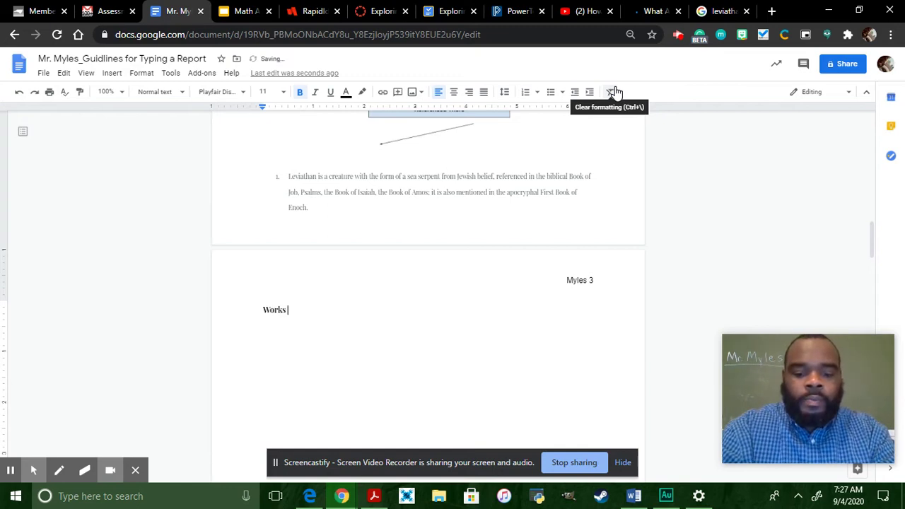
pyautogui.write('ted ')
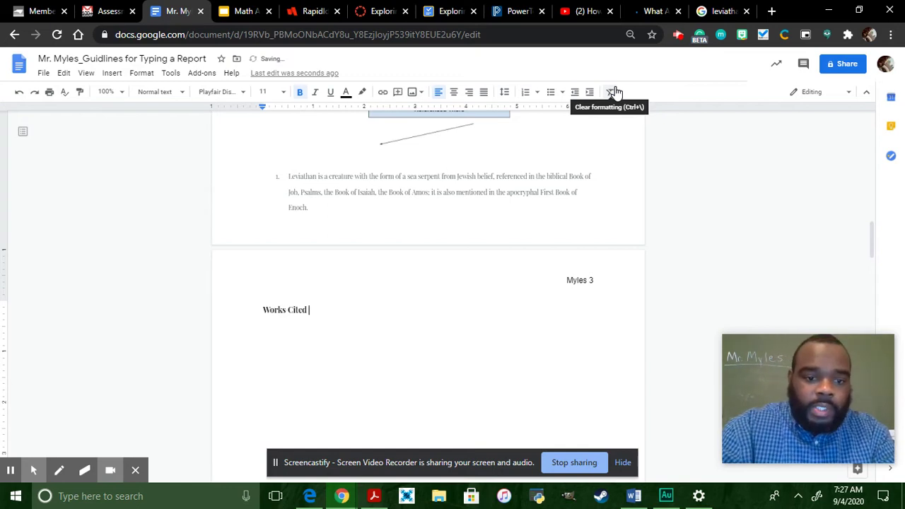
pyautogui.write('PAge')
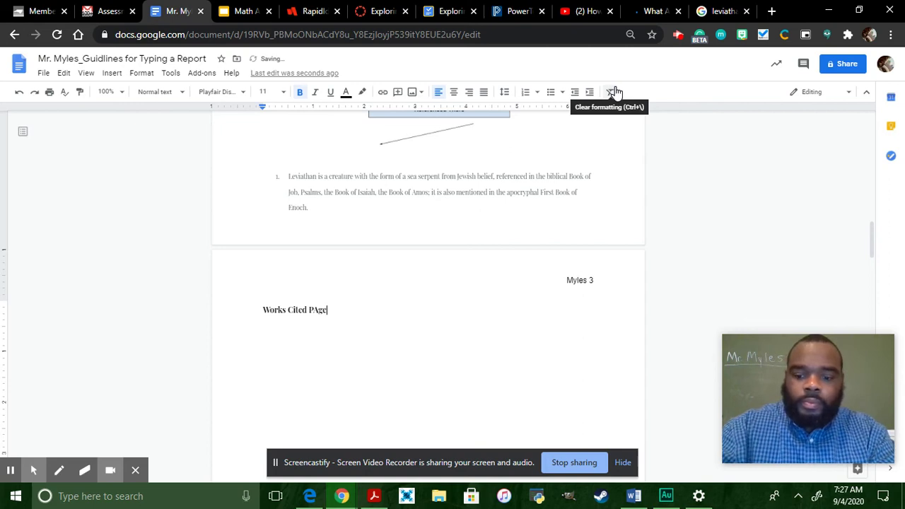
pyautogui.press('Return')
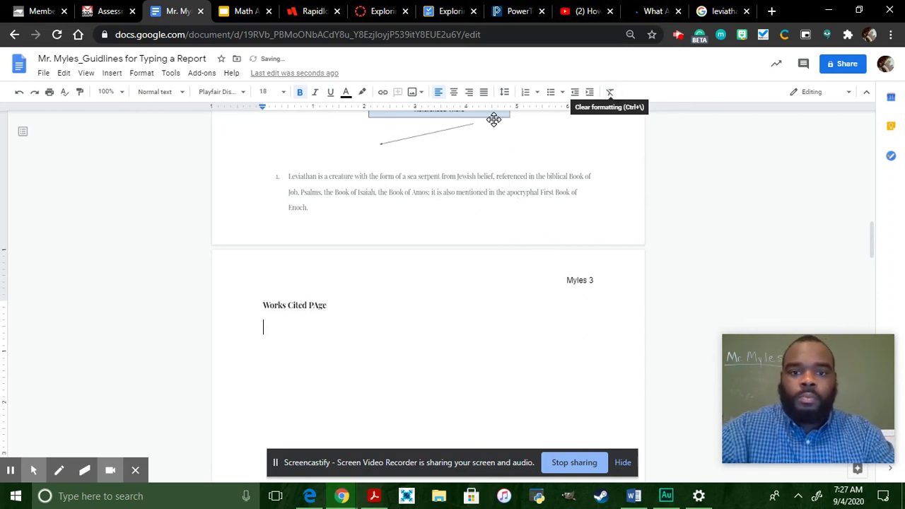
# Try to start a bulleted list on the line below the Works Cited heading.
pyautogui.click(552, 92)
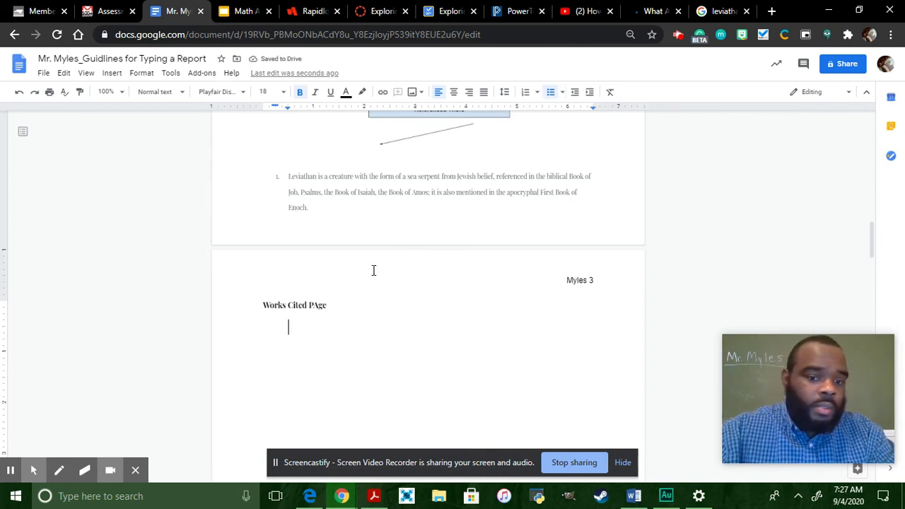
pyautogui.press('BackSpace')
pyautogui.press('BackSpace')
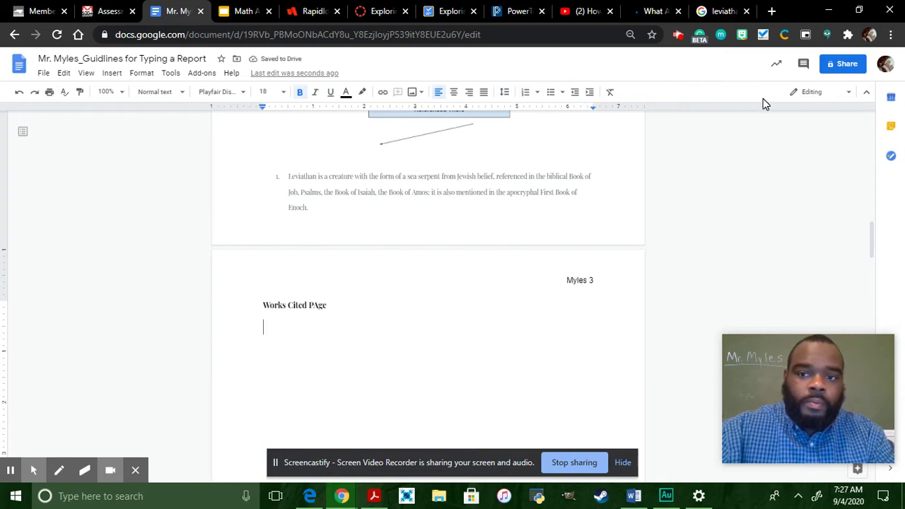
pyautogui.click(551, 96)
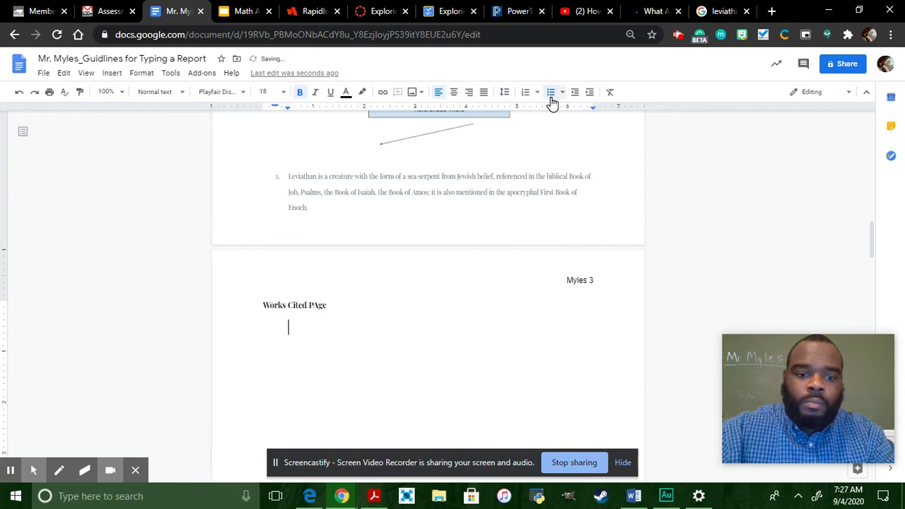
pyautogui.click(552, 101)
# Remove the gap between the Works Cited heading and the "How to Create a Research Report" title, and insert a page break before the title.
pyautogui.hotkey('ctrl', 'v')
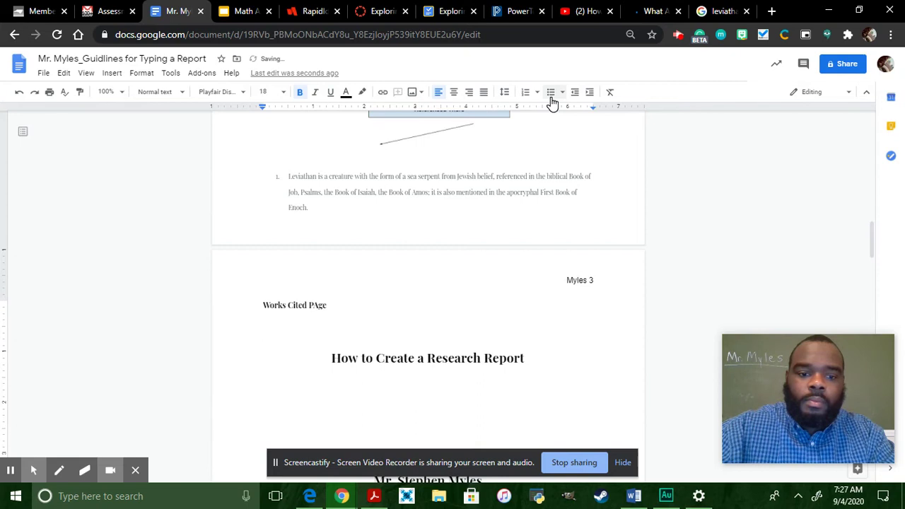
pyautogui.press('BackSpace')
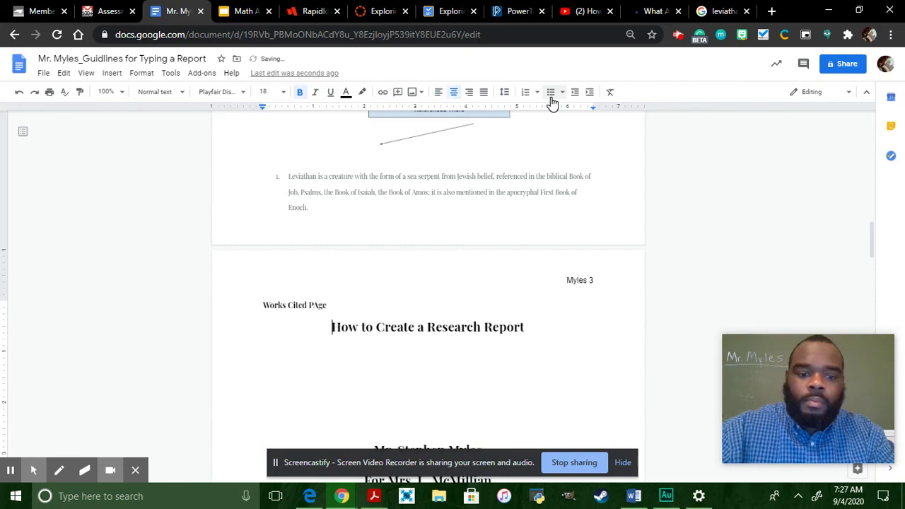
pyautogui.click(110, 73)
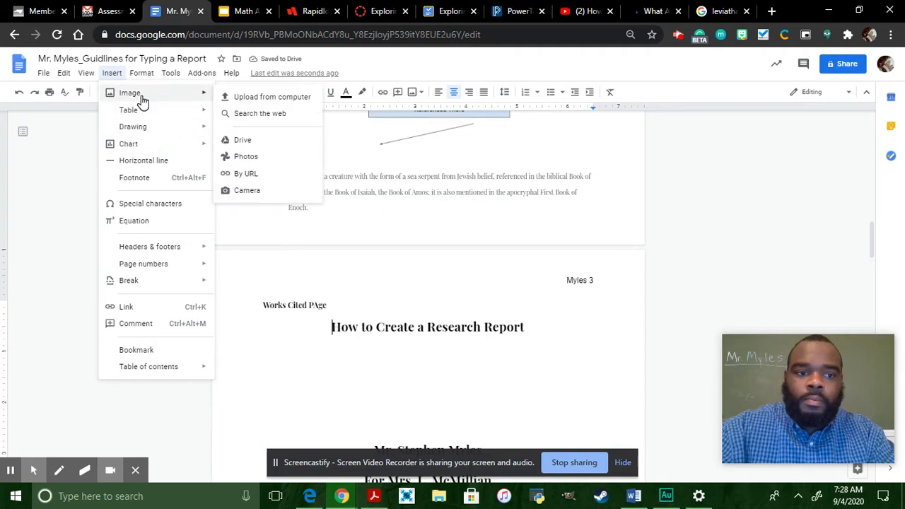
pyautogui.moveTo(182, 285)
pyautogui.click(249, 283)
pyautogui.hotkey('ctrl', 'z')
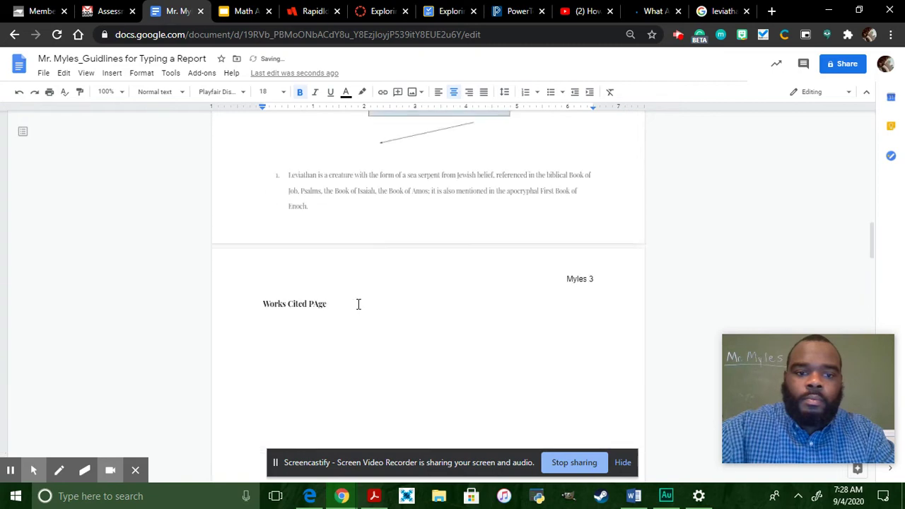
pyautogui.scroll(2, 343, 349)
pyautogui.scroll(-2, 339, 361)
# Add a new bulleted line directly below the Works Cited heading.
pyautogui.click(265, 320)
pyautogui.click(332, 311)
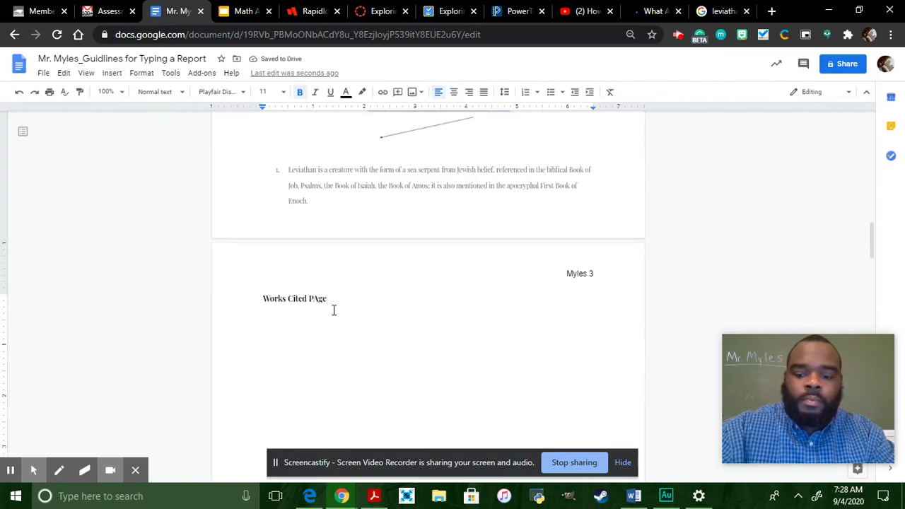
pyautogui.press('Return')
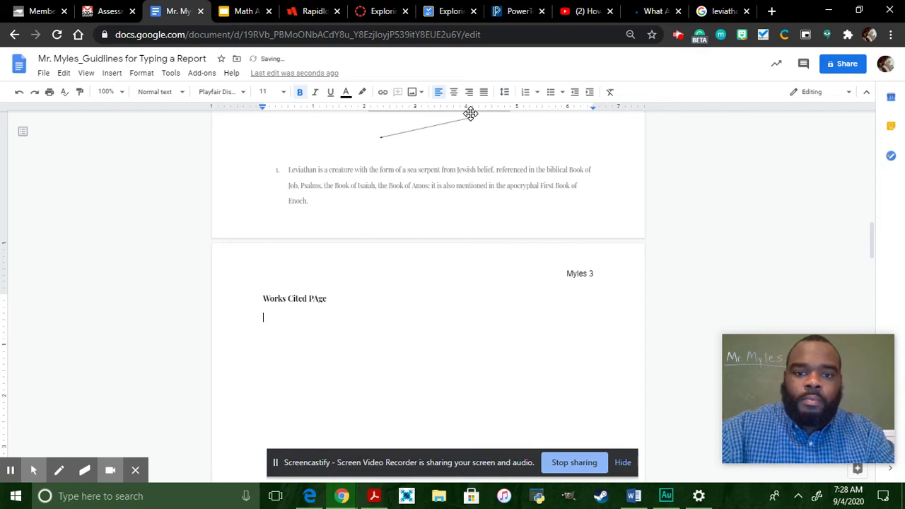
pyautogui.click(551, 94)
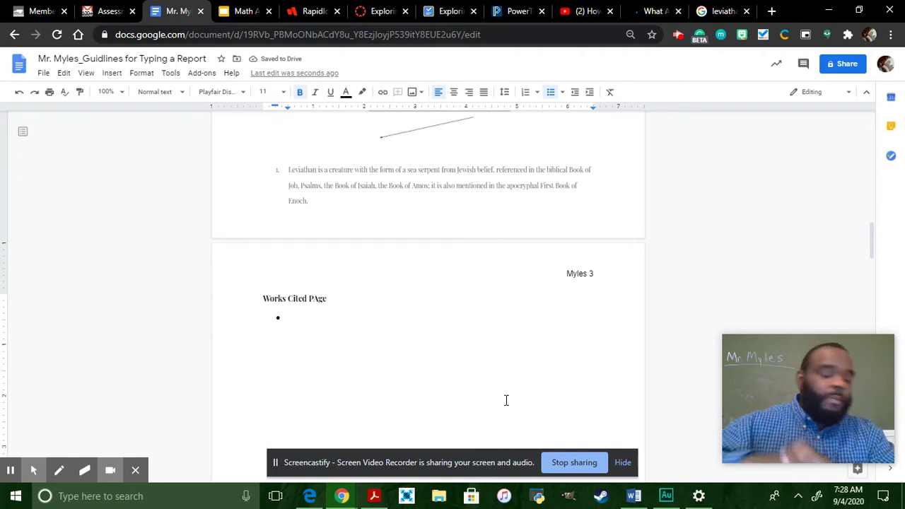
# Enter "Used to hold all your references" as the first bullet under the Works Cited heading.
pyautogui.write('Used ')
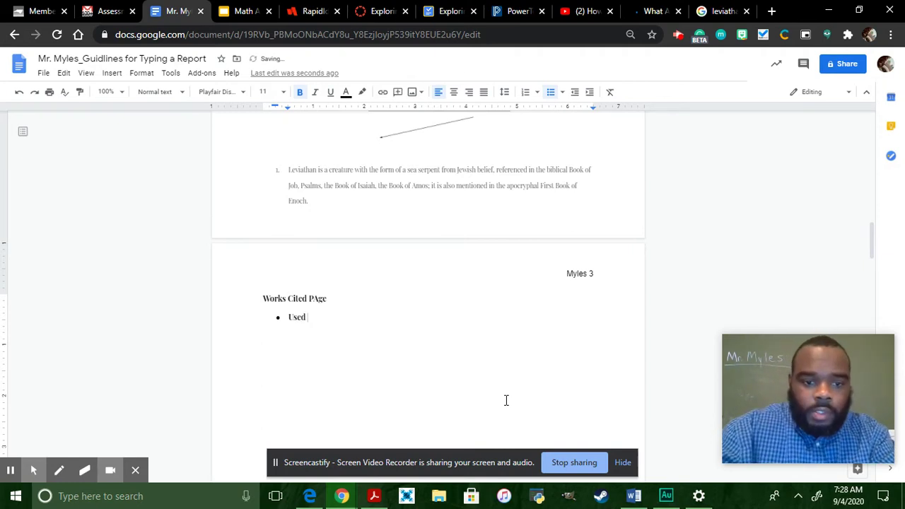
pyautogui.write('L')
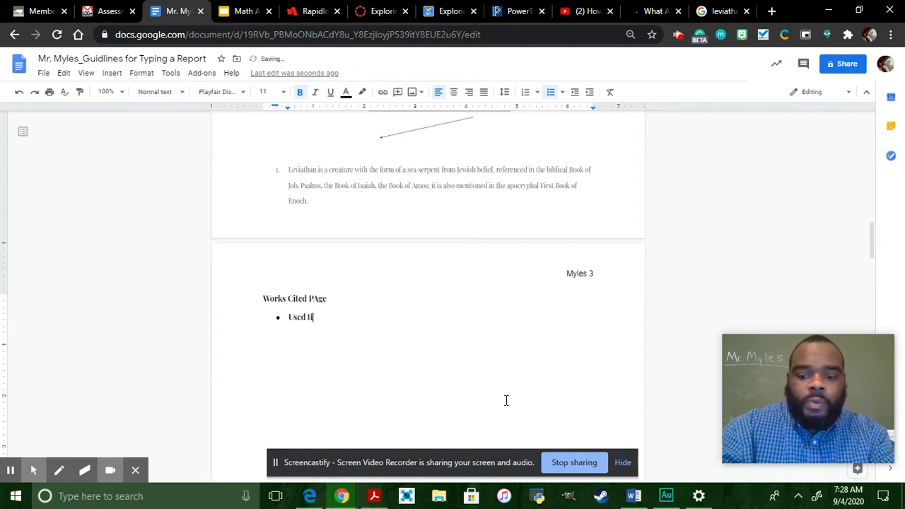
pyautogui.write('to')
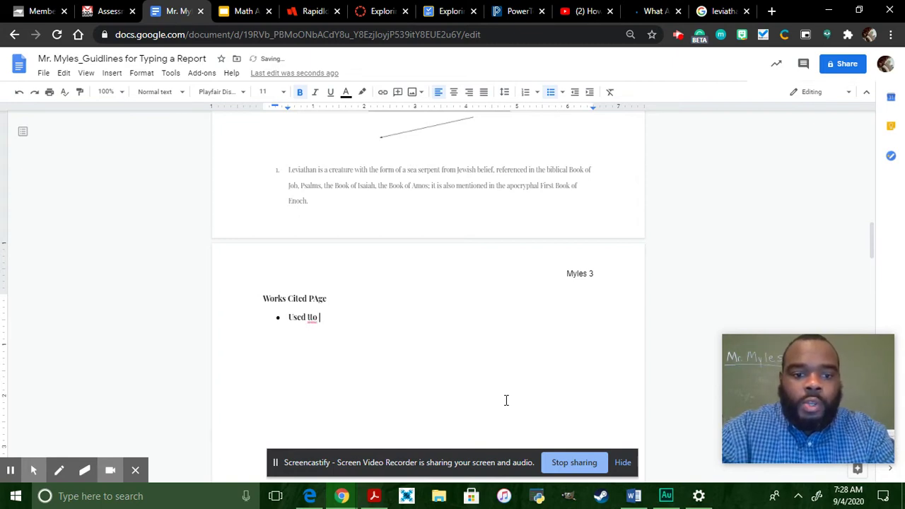
pyautogui.press('BackSpace')
pyautogui.press('BackSpace')
pyautogui.press('BackSpace')
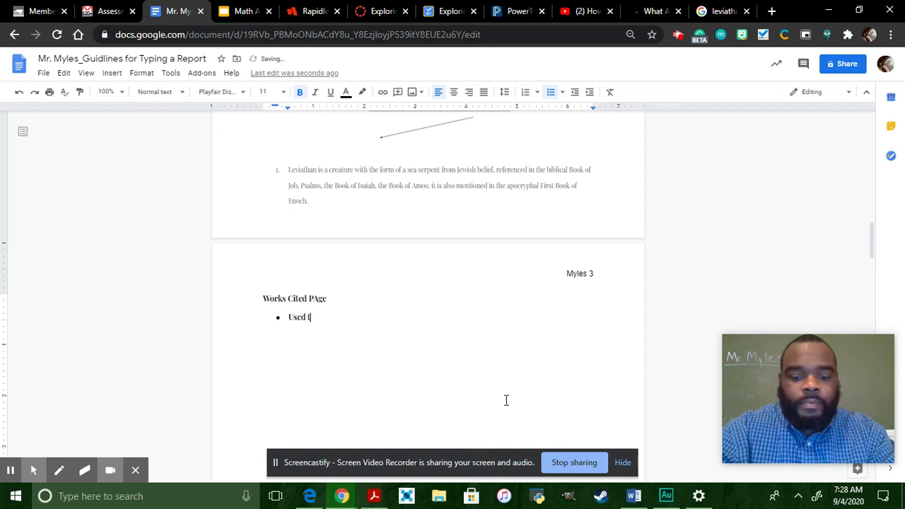
pyautogui.write('o hold ')
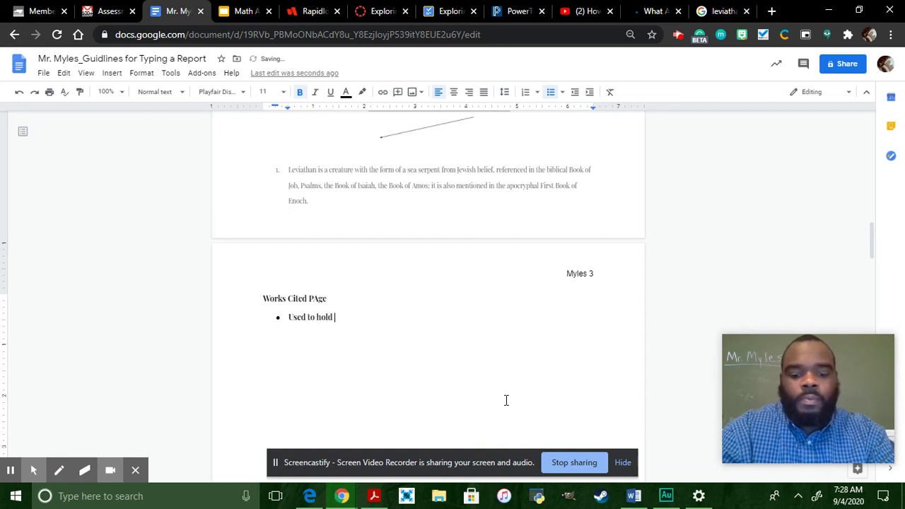
pyautogui.write('all your ')
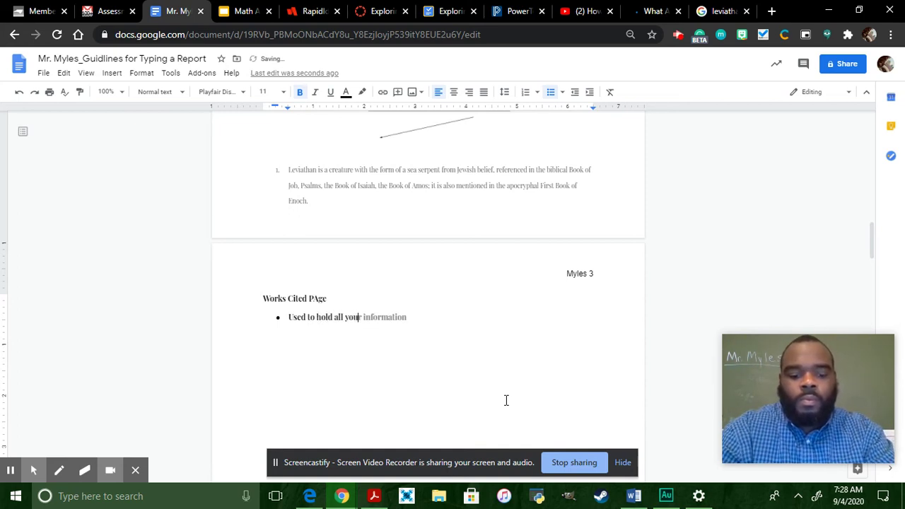
pyautogui.write('refern')
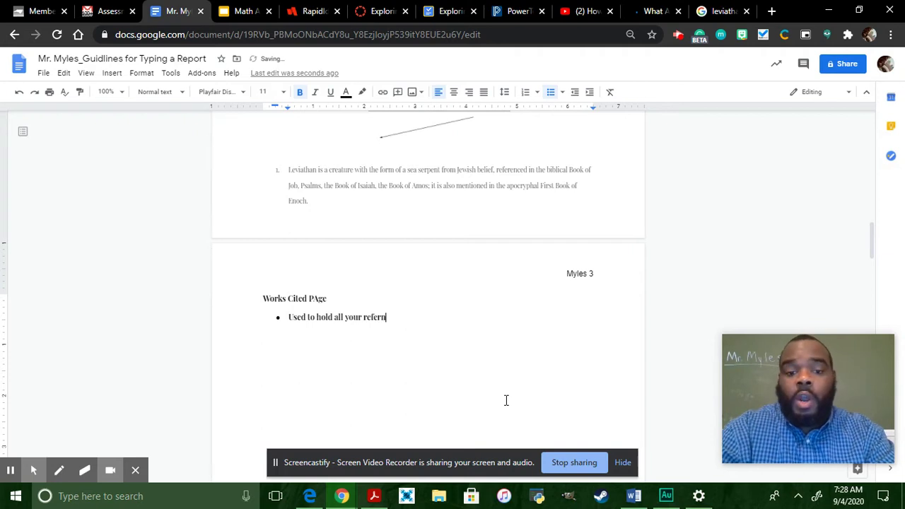
pyautogui.press('BackSpace')
pyautogui.write('e')
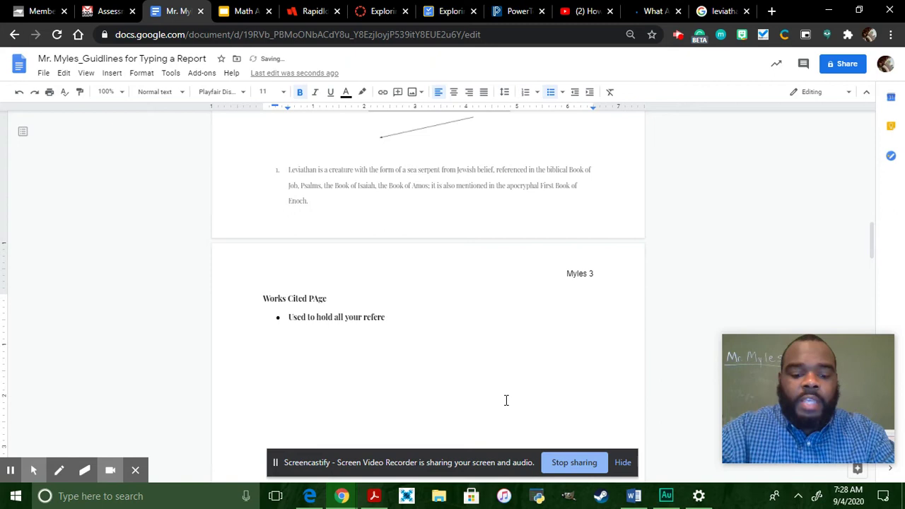
pyautogui.write('nces ')
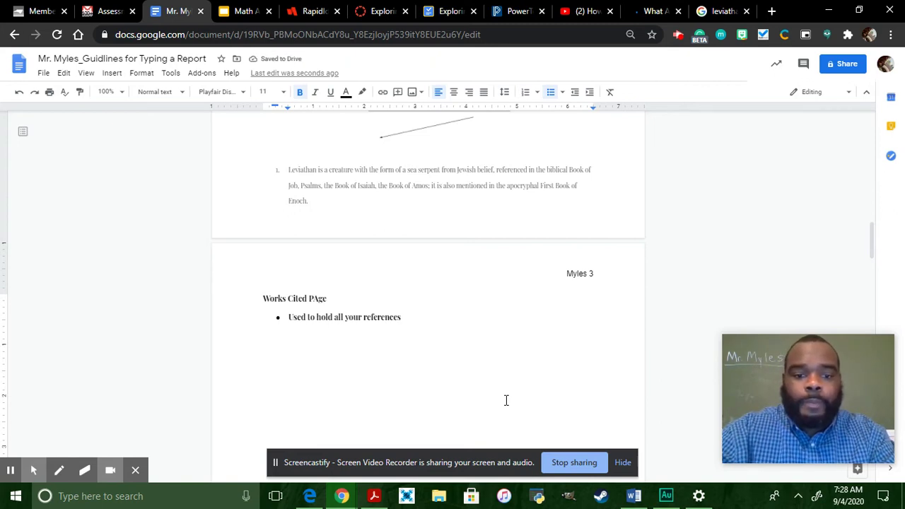
# Extend the first bullet with the parenthetical list "(books, websites, magazines, videos, journal articles)".
pyautogui.write('(')
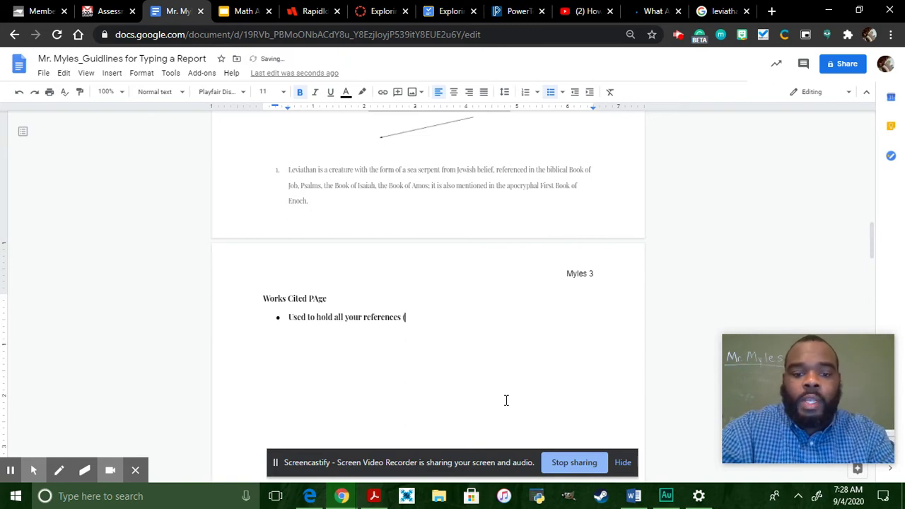
pyautogui.write('books')
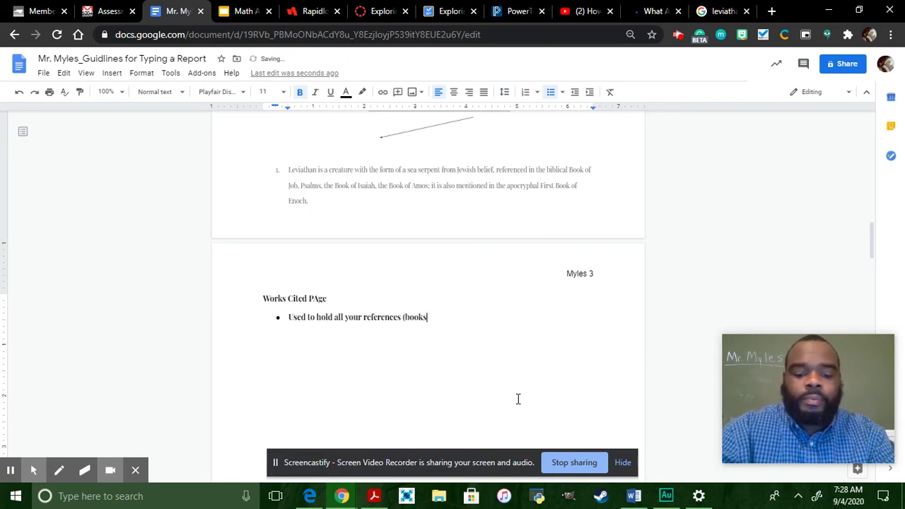
pyautogui.write(', we')
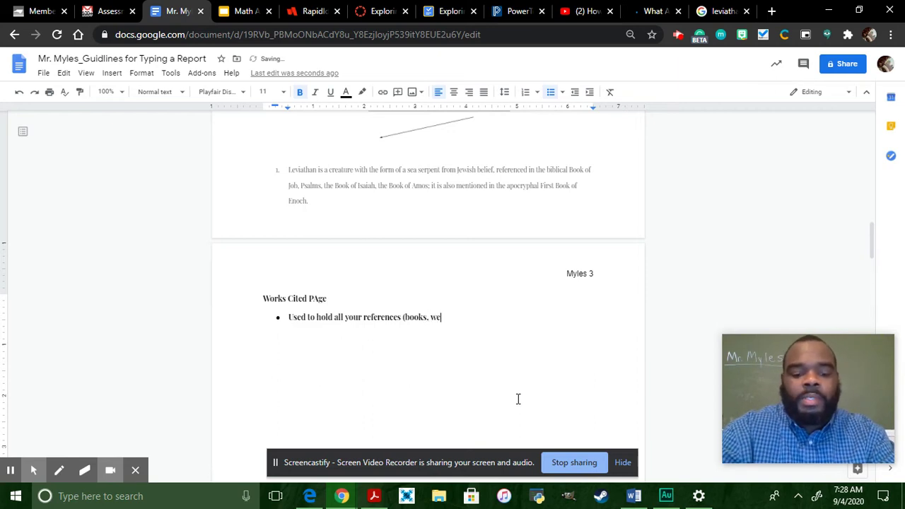
pyautogui.write('bsites, maga')
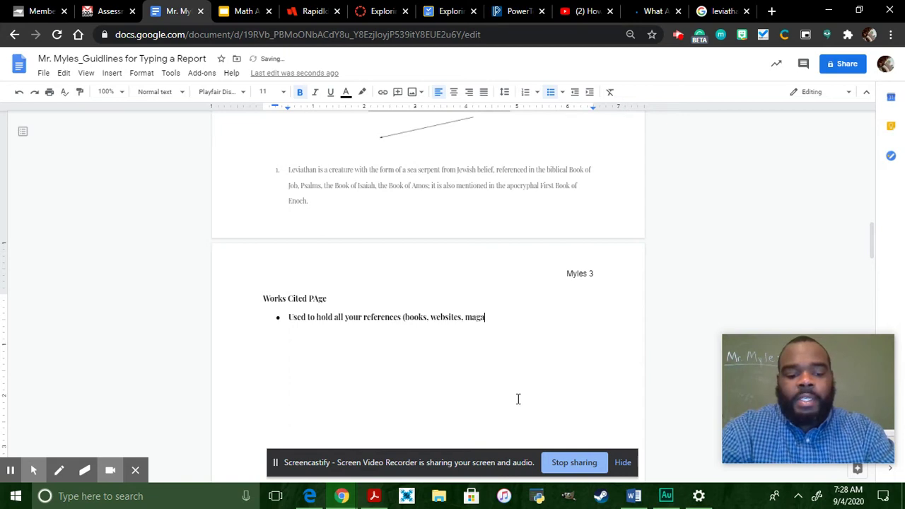
pyautogui.write('zines')
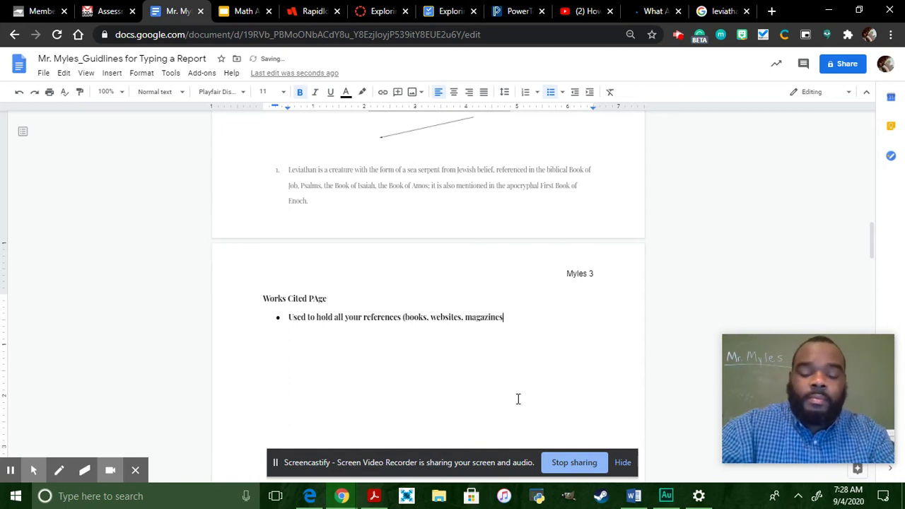
pyautogui.write(', vi')
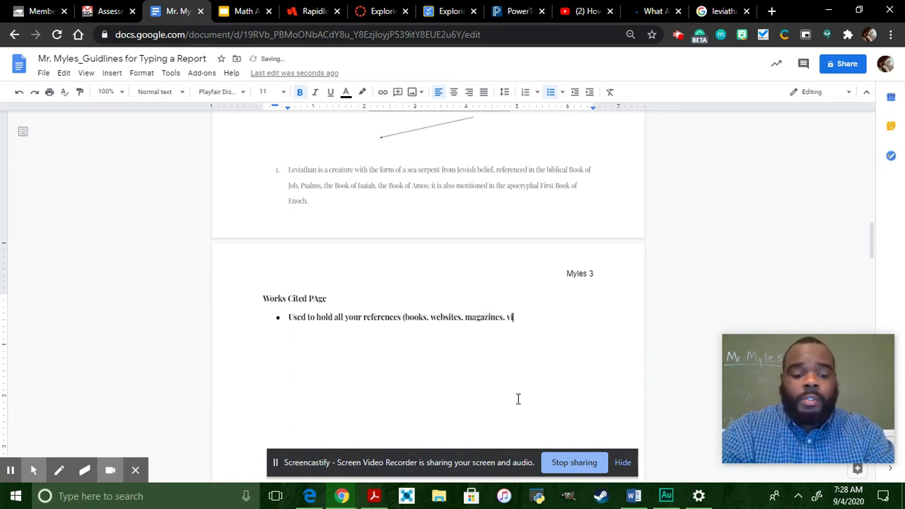
pyautogui.write('deos, ')
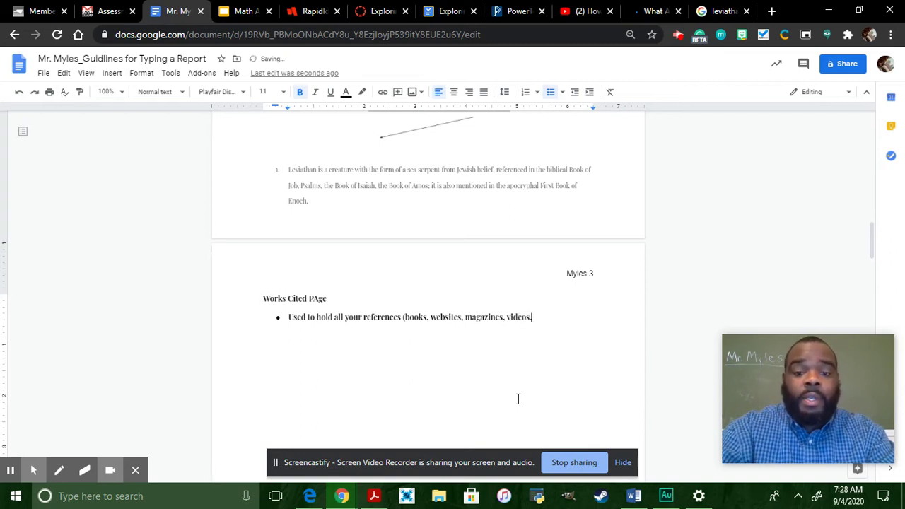
pyautogui.write('j')
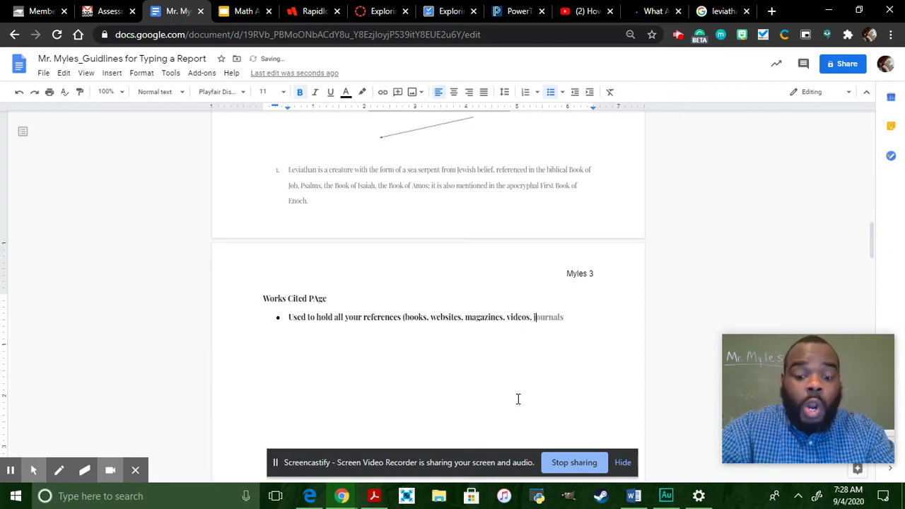
pyautogui.write('ournal')
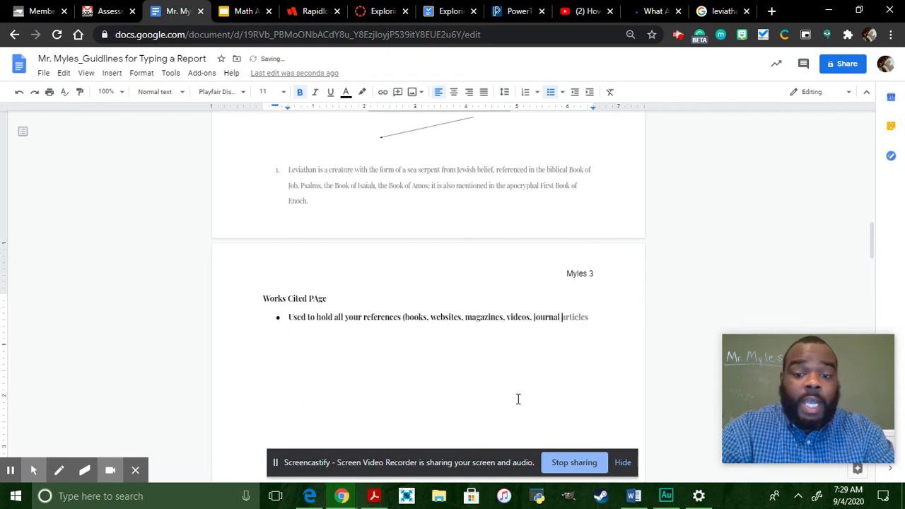
pyautogui.press('Tab')
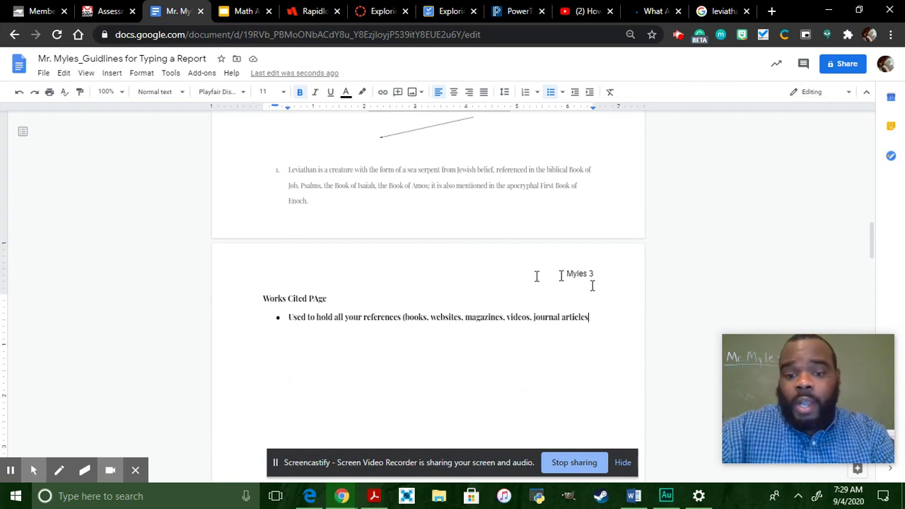
pyautogui.write(')')
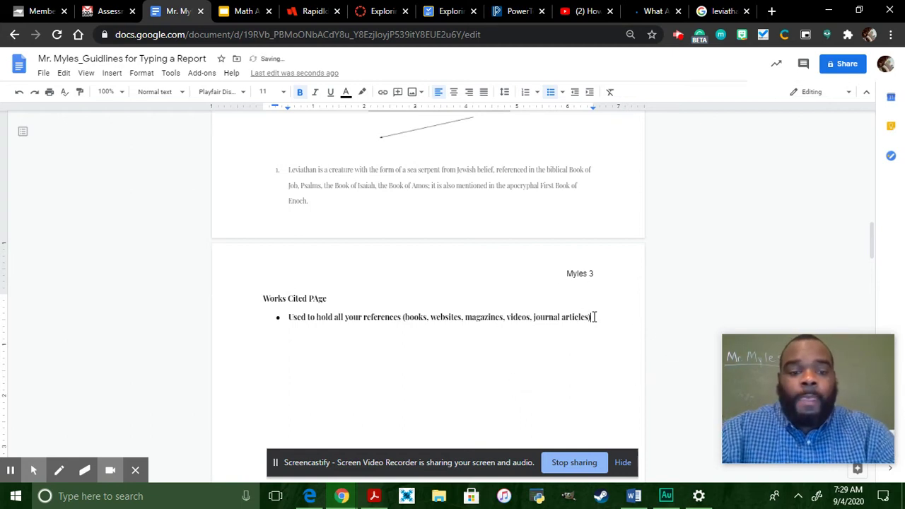
# Remove the bold formatting from the entire first bullet under the Works Cited heading.
pyautogui.click(600, 317)
pyautogui.moveTo(591, 318); pyautogui.dragTo(289, 317)
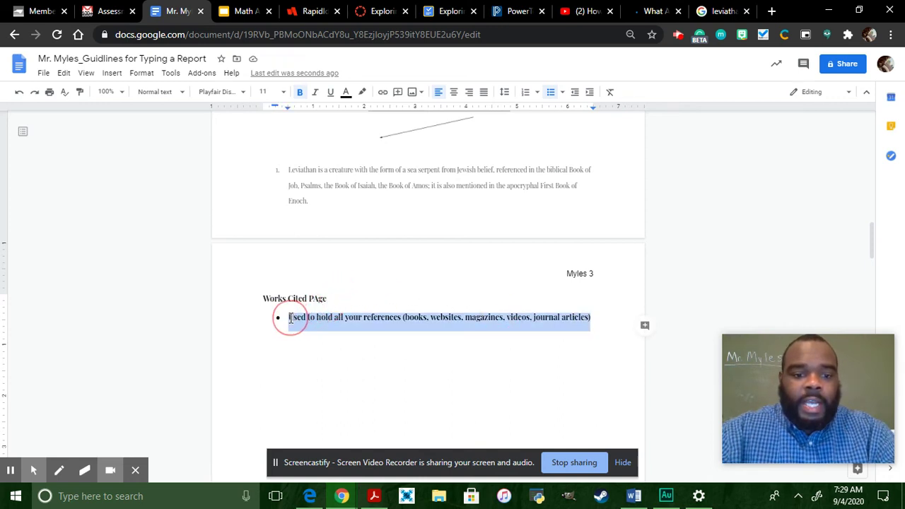
pyautogui.click(301, 93)
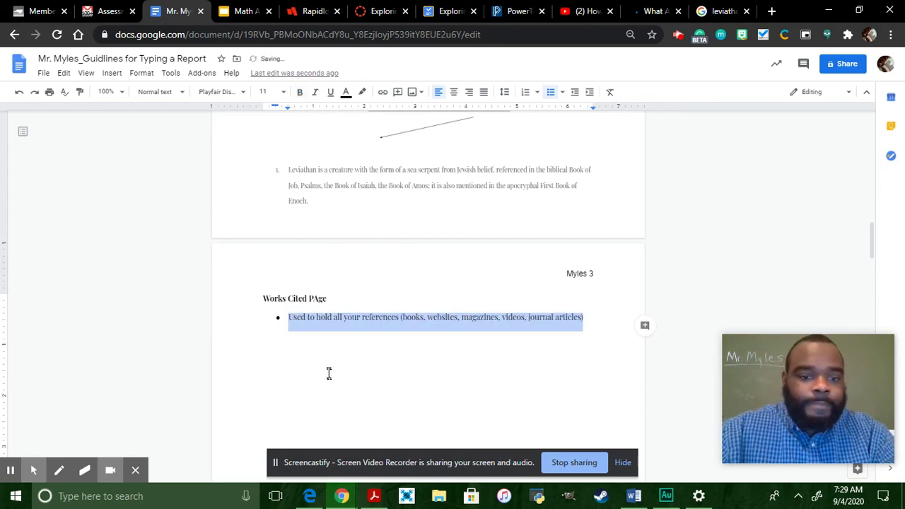
# Add a second bullet reading "Listed alphabetically" below the references bullet.
pyautogui.click(592, 324)
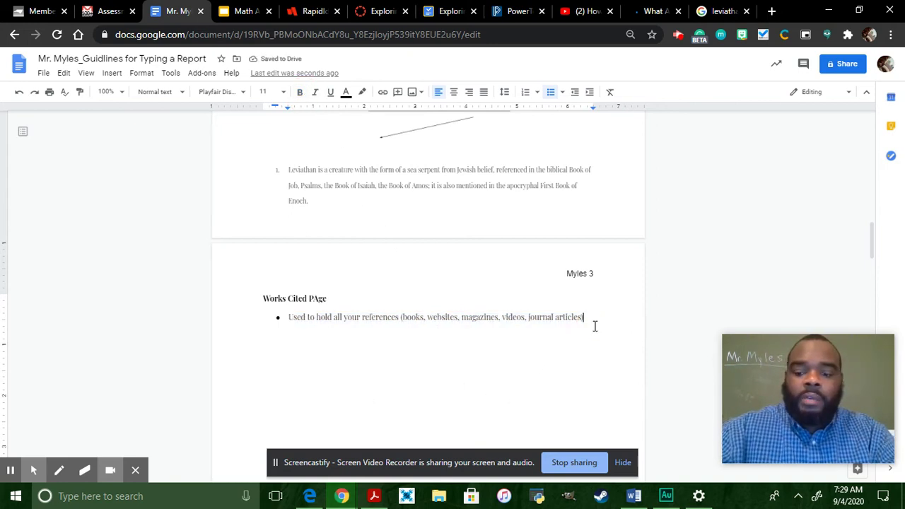
pyautogui.press('Return')
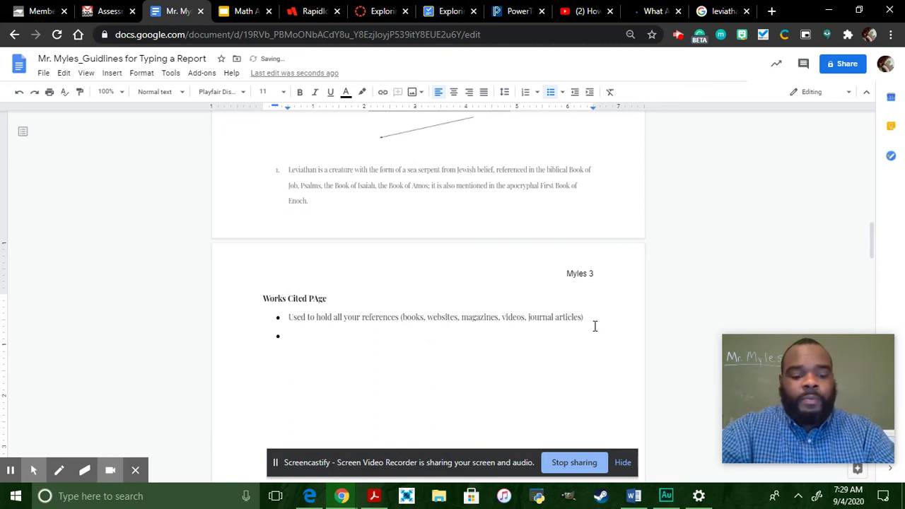
pyautogui.write('Listed al')
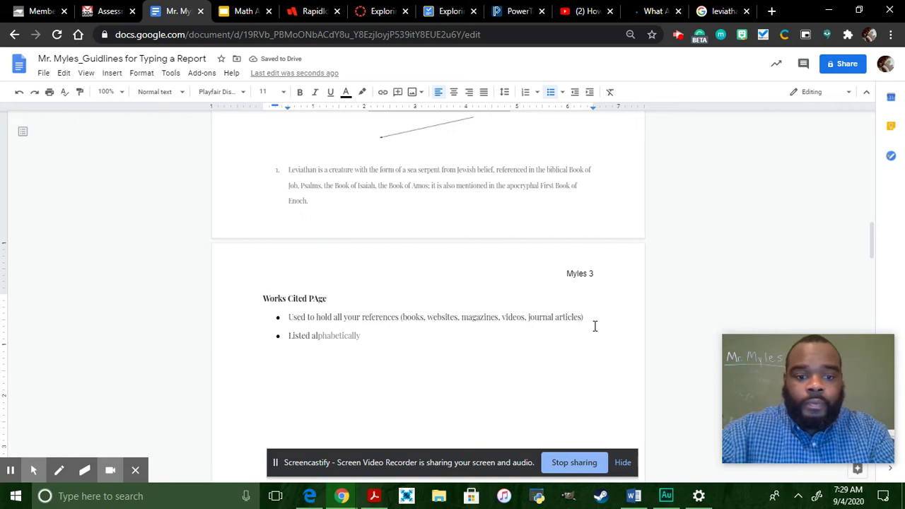
pyautogui.press('Tab')
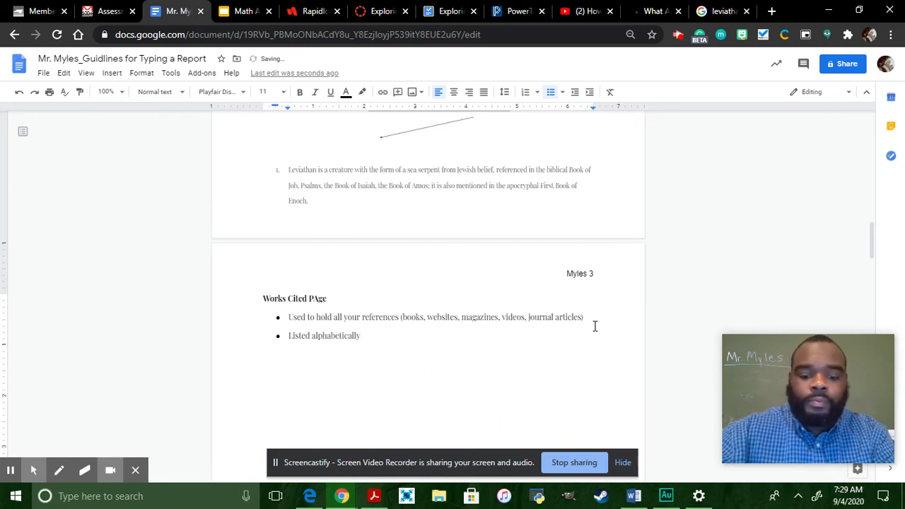
# Add a third bullet reading "Typed using a hanging indent" to the Works Cited list.
pyautogui.press('Return')
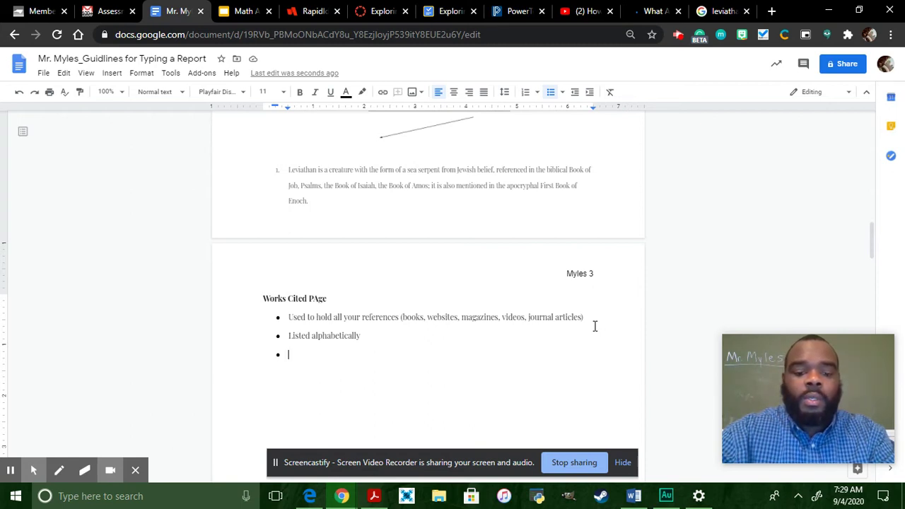
pyautogui.write('Typ')
pyautogui.press('BackSpace')
pyautogui.write('pes')
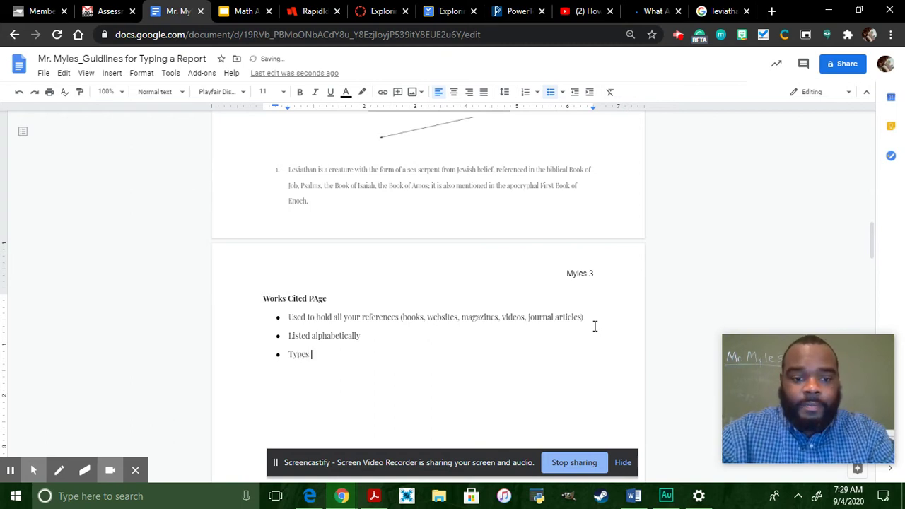
pyautogui.press('BackSpace')
pyautogui.write('d using a hanging')
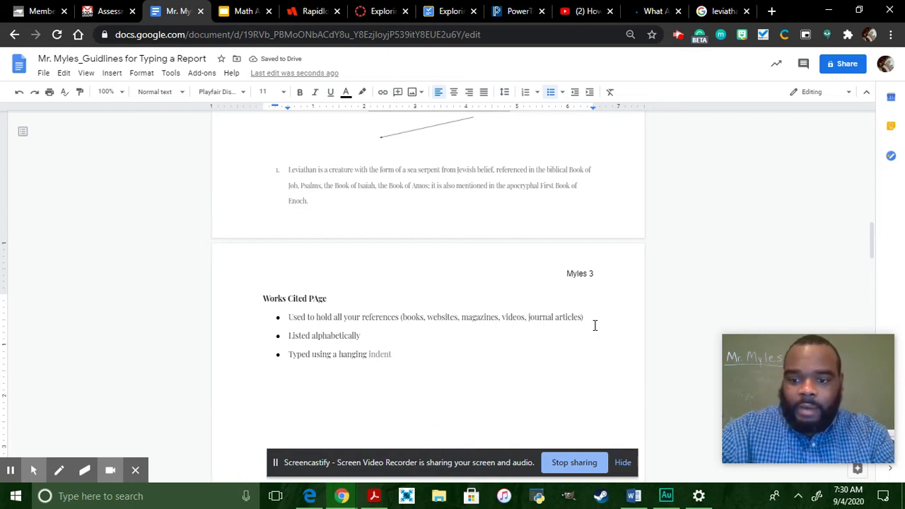
pyautogui.press('Tab')
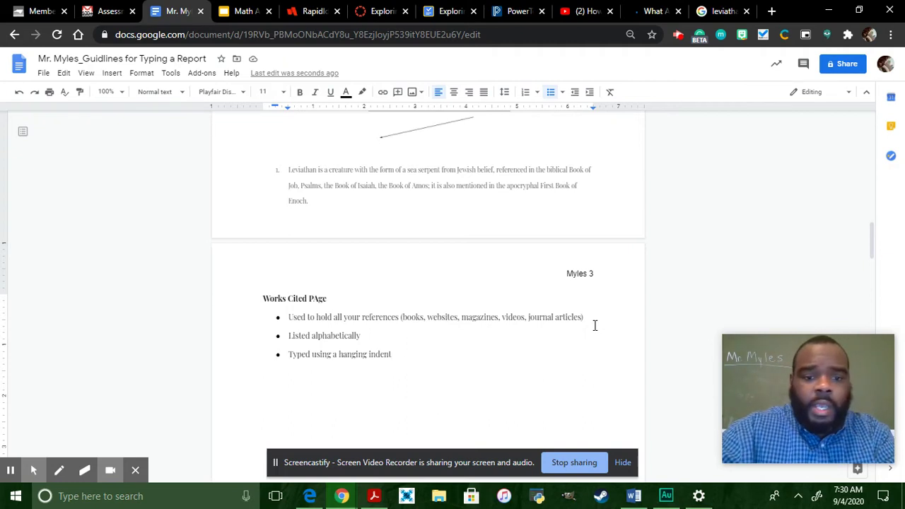
# Add a fourth bullet to the Works Cited list reading "Type your reference in the sequence related to the format you are writing in".
pyautogui.press('Return')
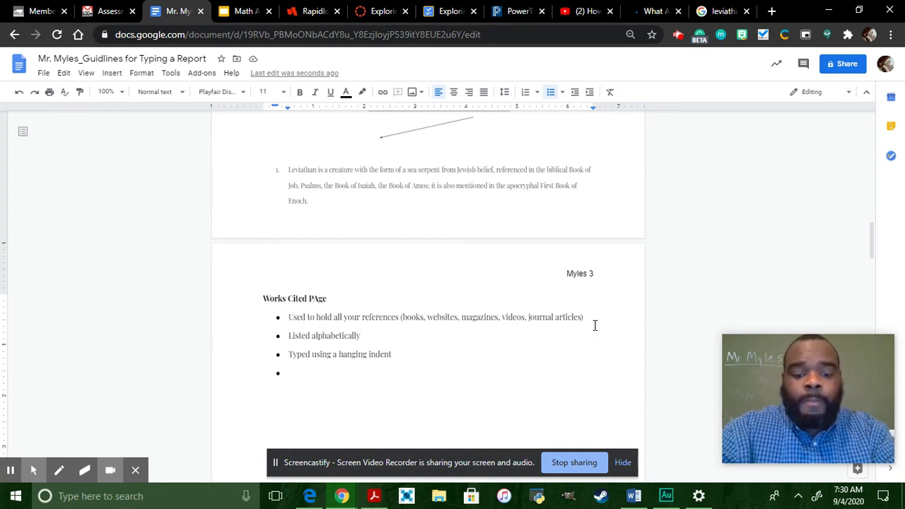
pyautogui.write('Types')
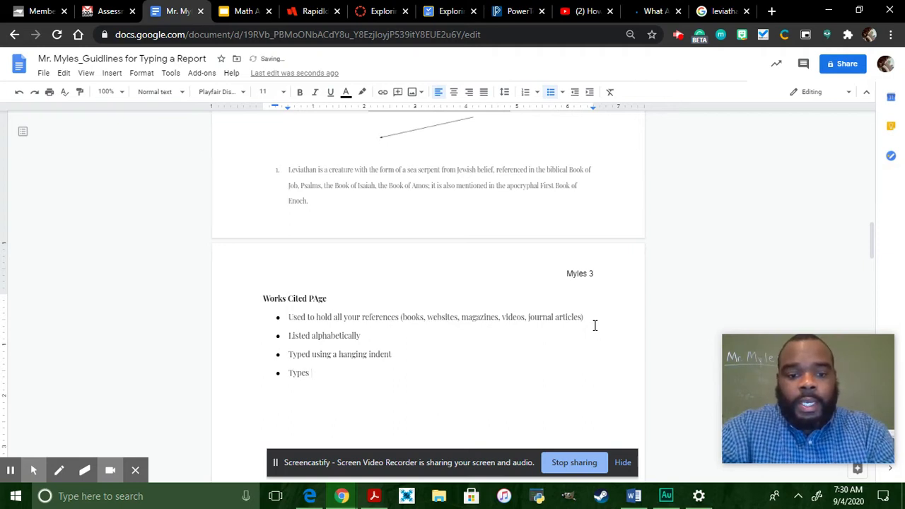
pyautogui.press('BackSpace')
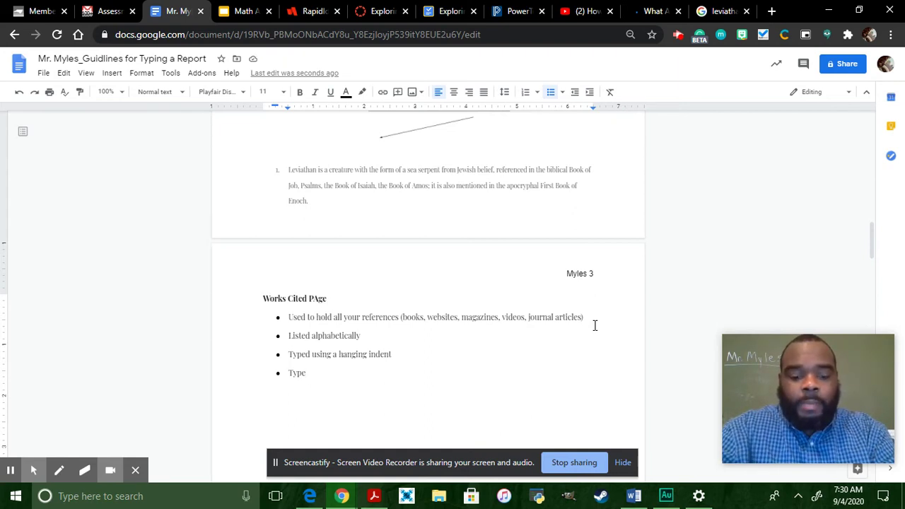
pyautogui.write('your')
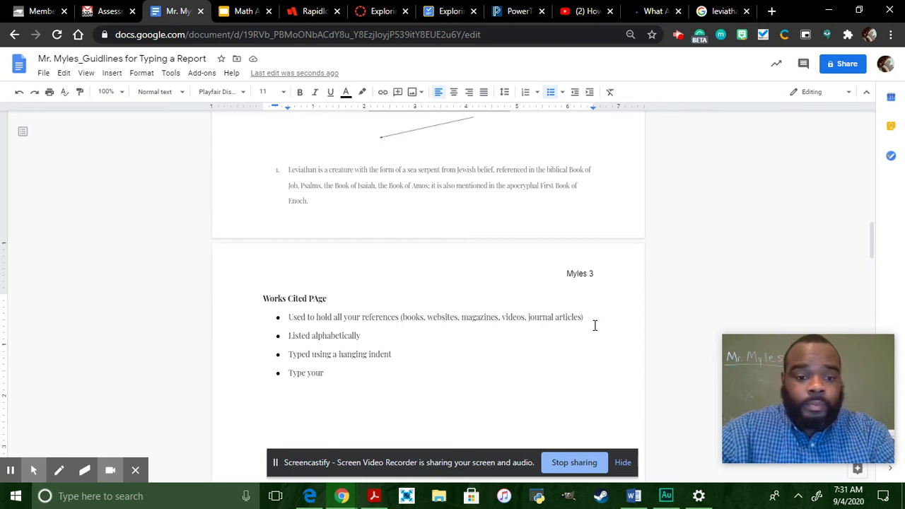
pyautogui.write('refe')
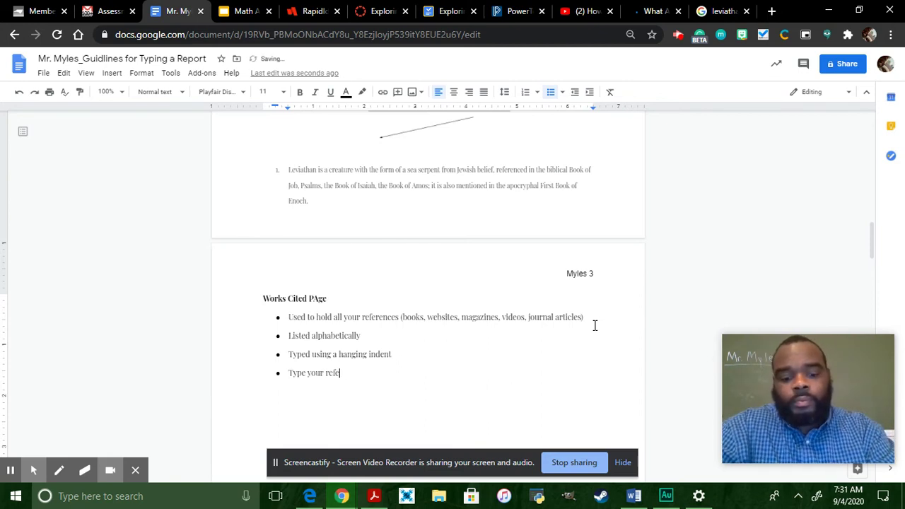
pyautogui.write('rence in')
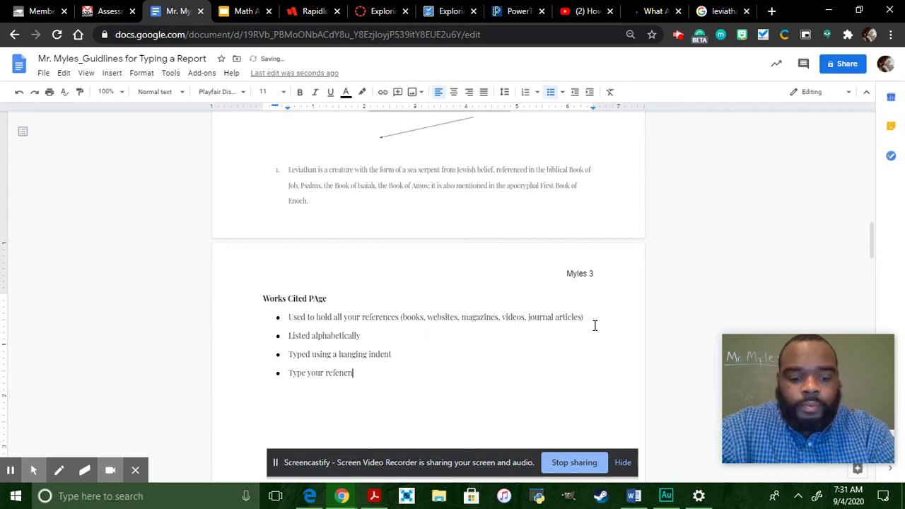
pyautogui.write(' the se')
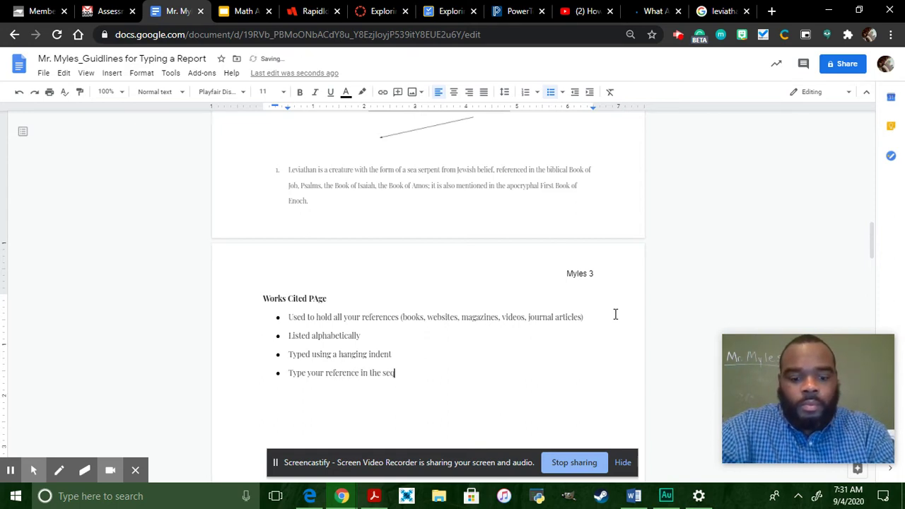
pyautogui.write('que')
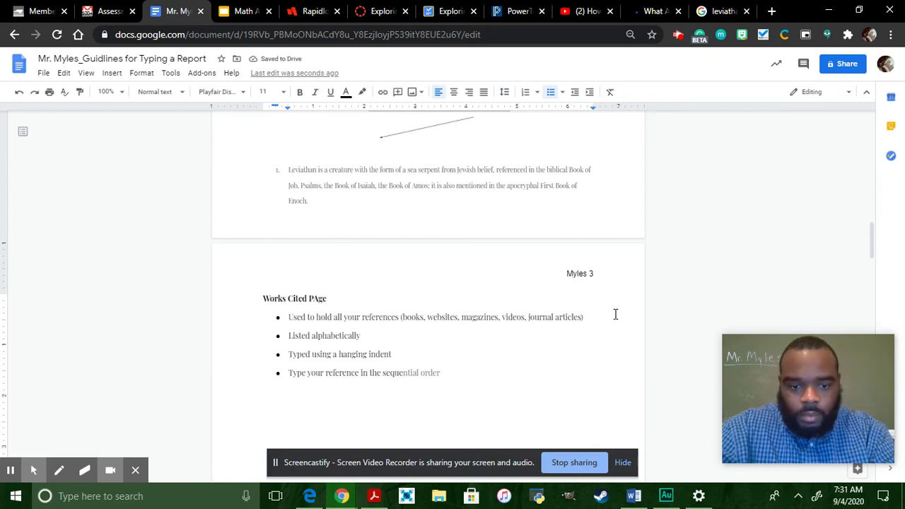
pyautogui.write('nce related')
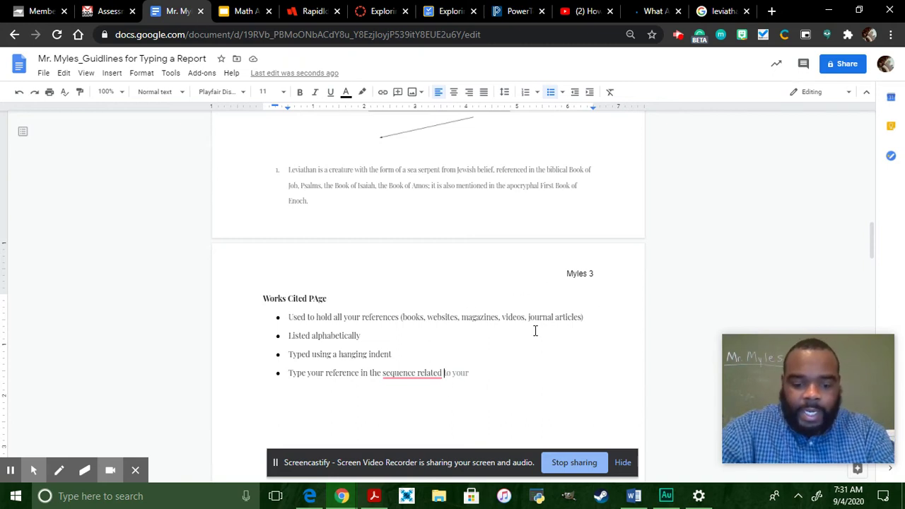
pyautogui.write('to t')
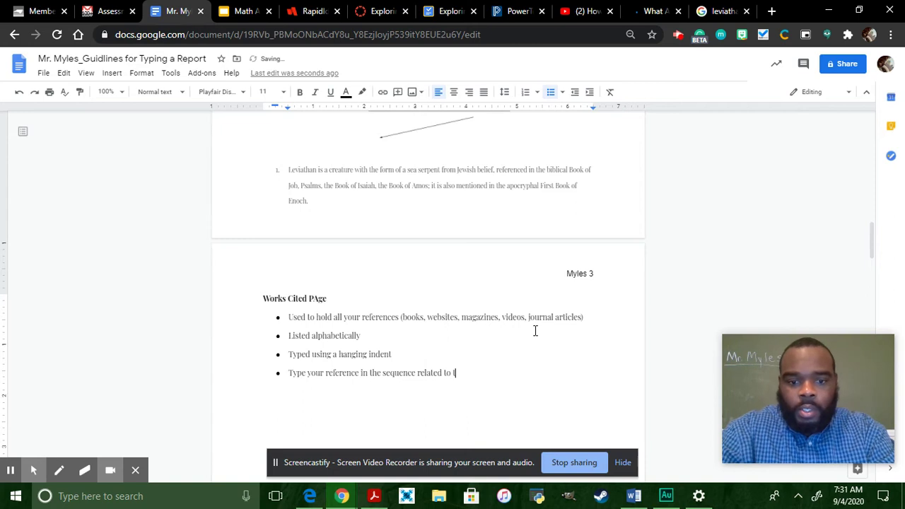
pyautogui.write('he')
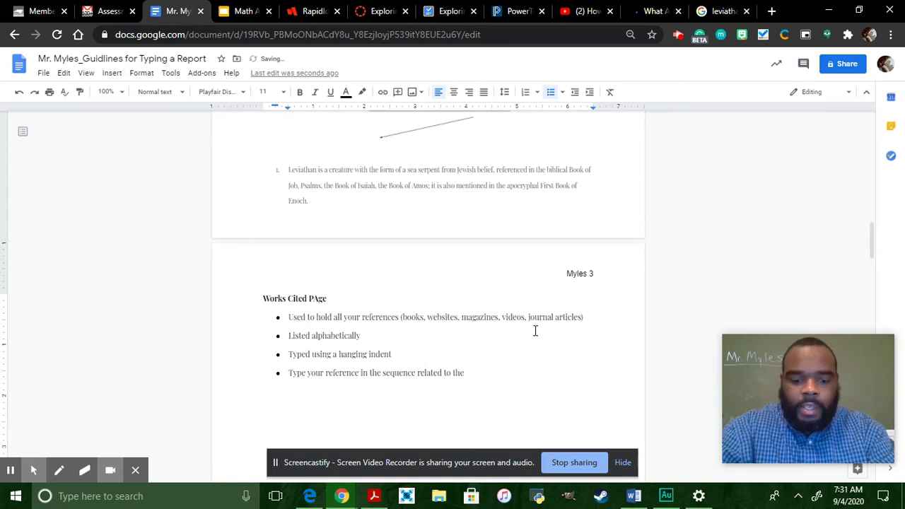
pyautogui.write(' format y')
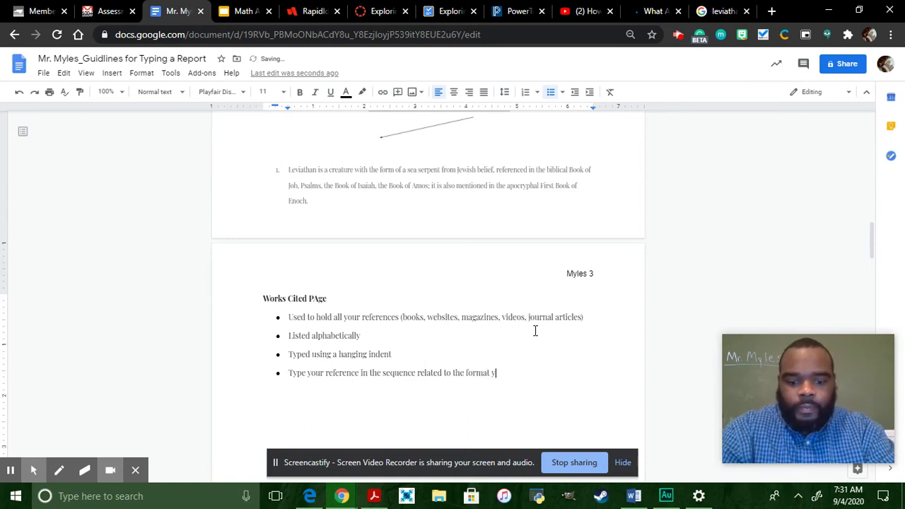
pyautogui.write('our')
pyautogui.press('BackSpace')
pyautogui.press('BackSpace')
pyautogui.press('BackSpace')
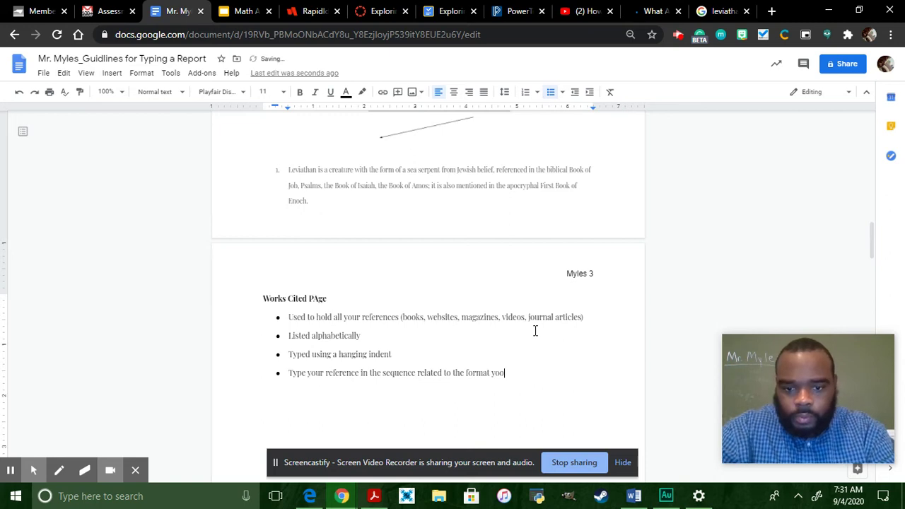
pyautogui.write('u are in')
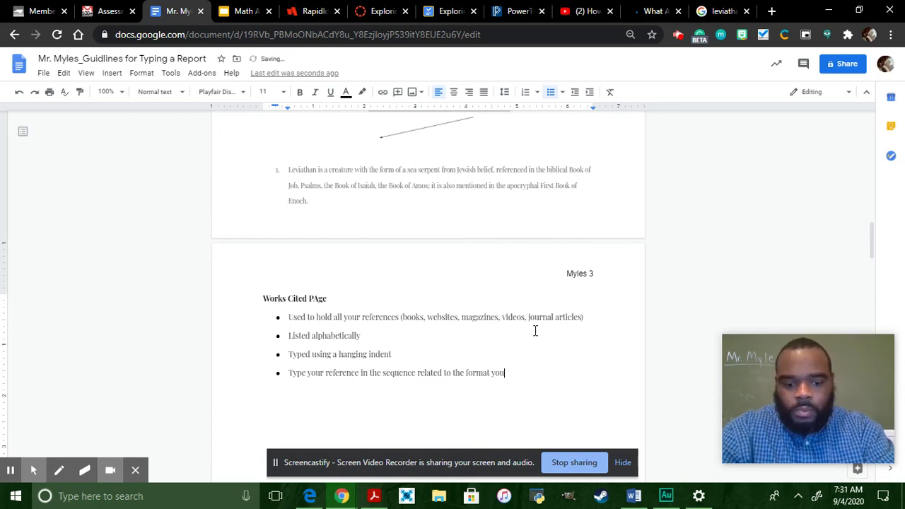
pyautogui.press('BackSpace')
pyautogui.press('BackSpace')
pyautogui.press('BackSpace')
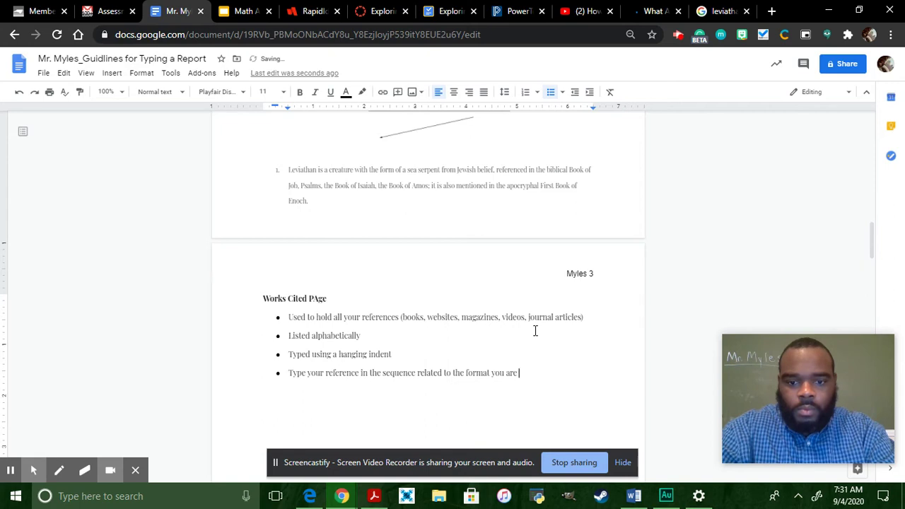
pyautogui.write('wri')
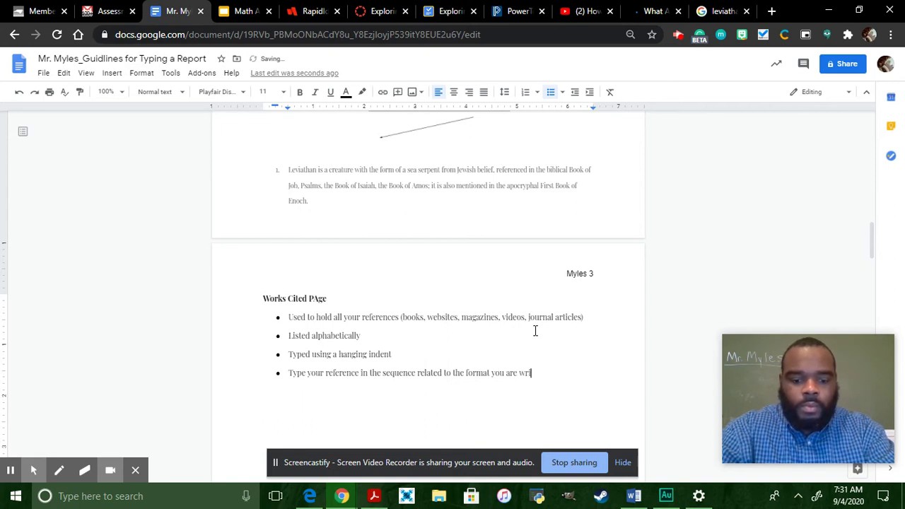
pyautogui.write('ting in')
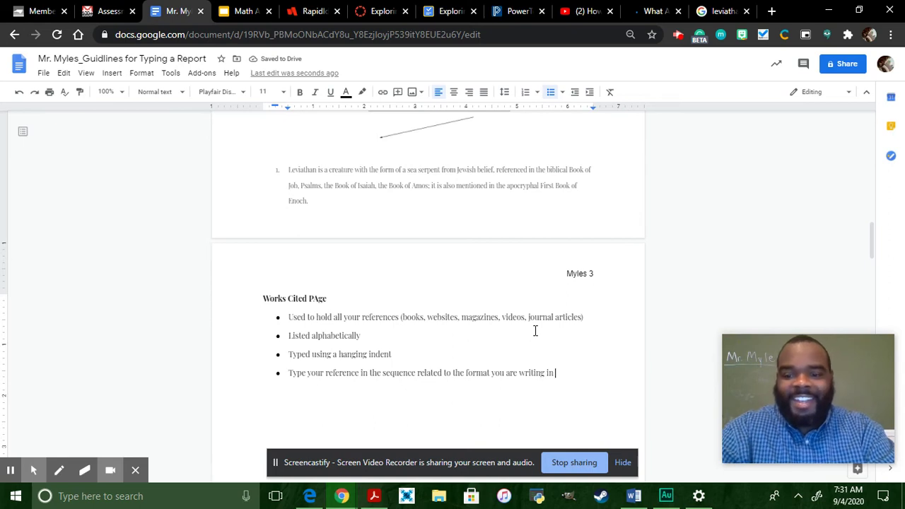
# Extend the fourth bullet with the parenthetical "(Either MLA or APA or Chicago)".
pyautogui.write(' (')
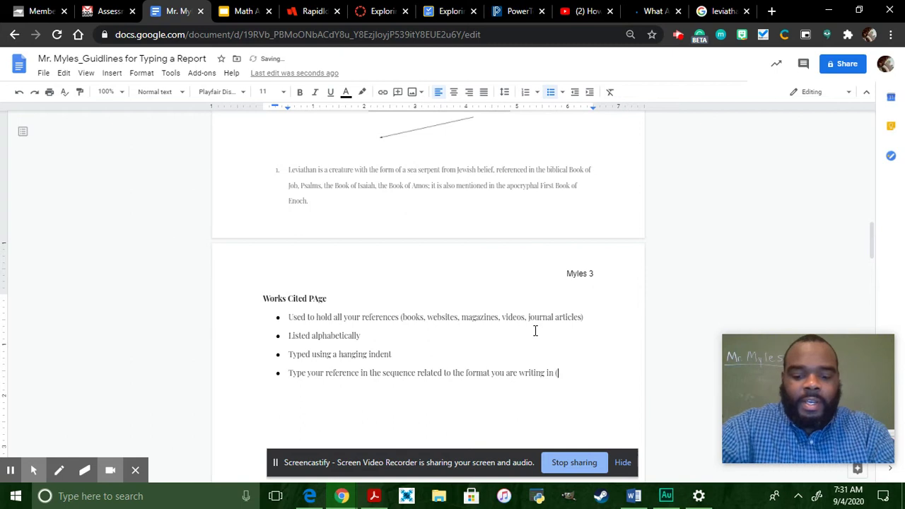
pyautogui.write('H')
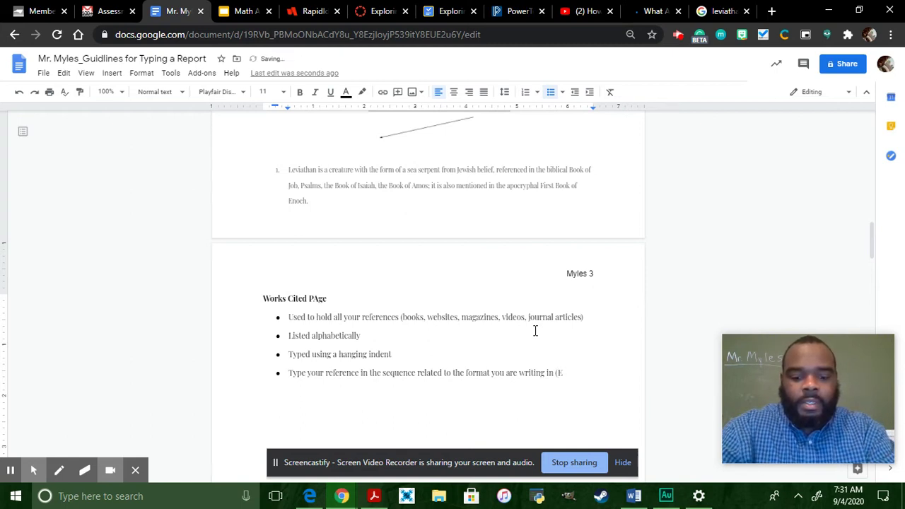
pyautogui.press('BackSpace')
pyautogui.write('Either')
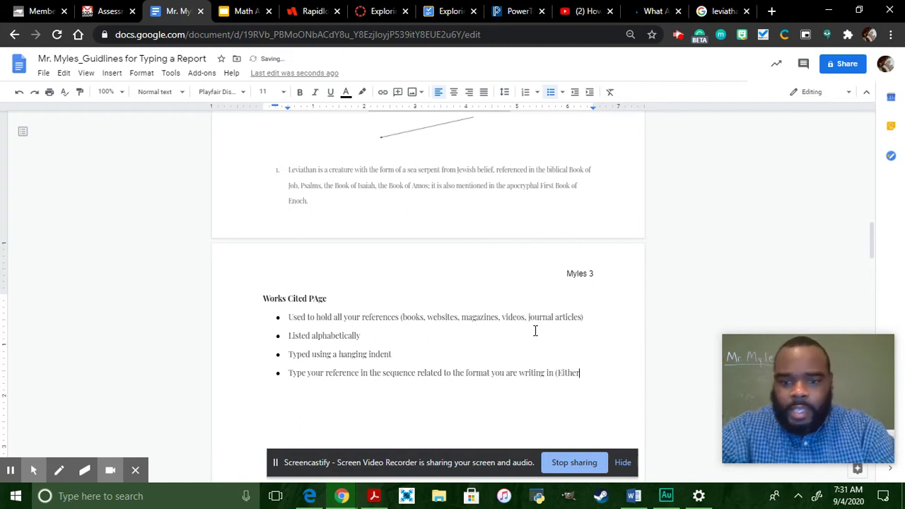
pyautogui.write(' MLA or APA')
pyautogui.press('BackSpace')
pyautogui.write('o')
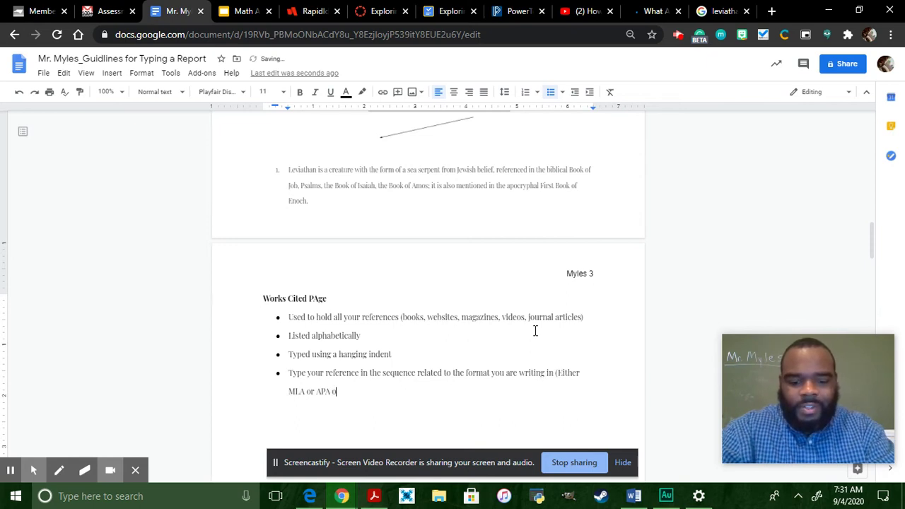
pyautogui.write('r CHI')
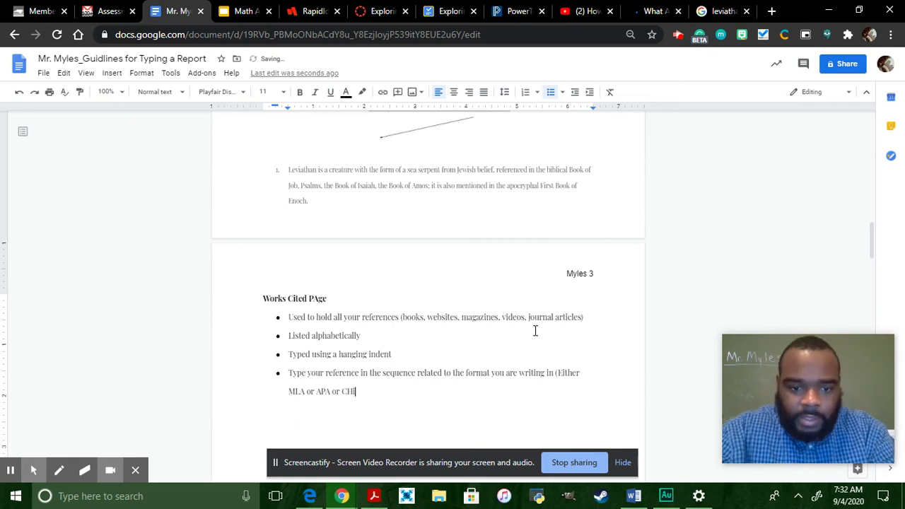
pyautogui.press('BackSpace')
pyautogui.press('BackSpace')
pyautogui.write('h')
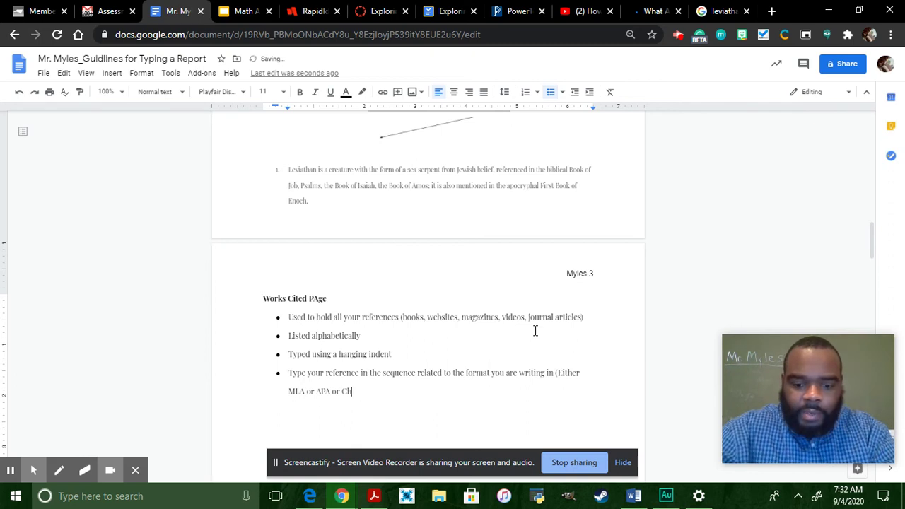
pyautogui.write('ica')
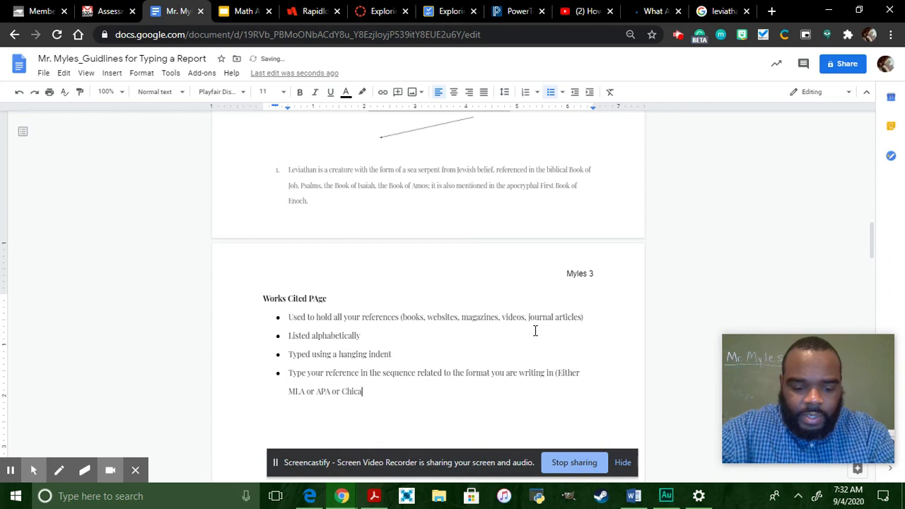
pyautogui.write('go)')
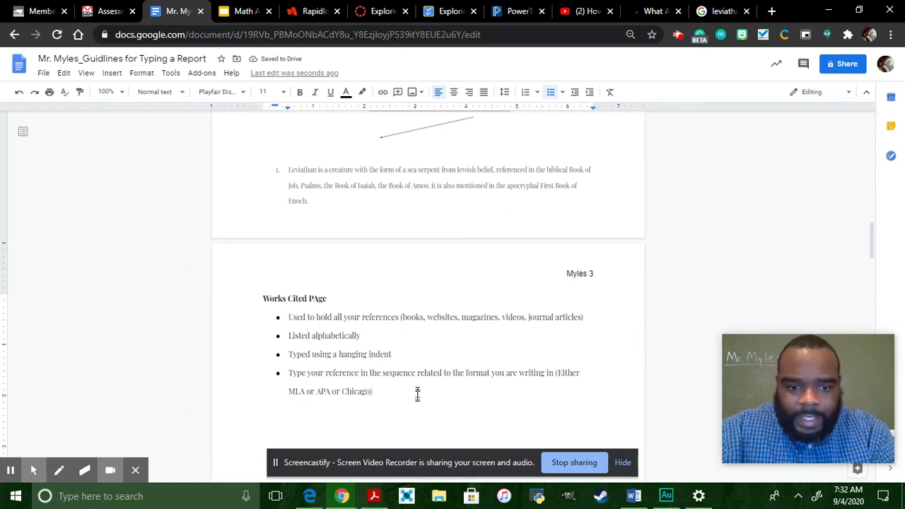
# Add a fifth bullet reading "You can BibMe to create your reference list" below the citation format bullet.
pyautogui.press('Return')
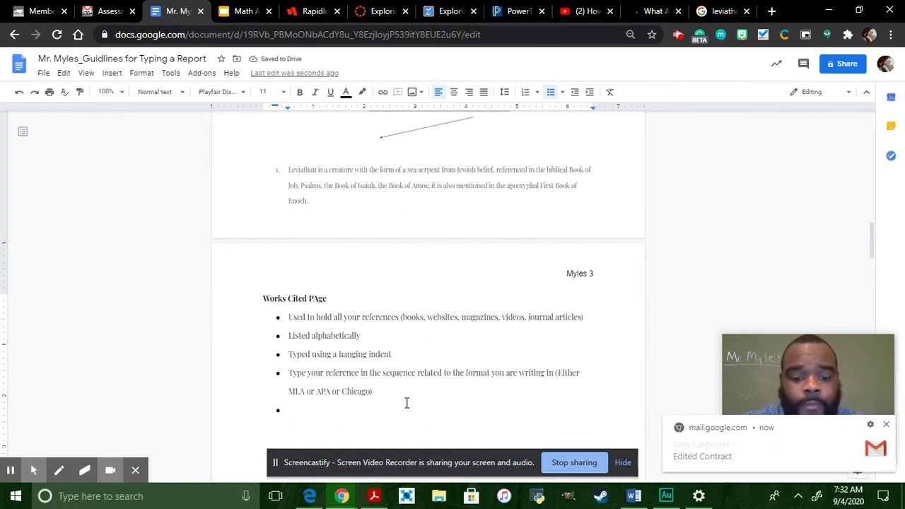
pyautogui.write('You ca')
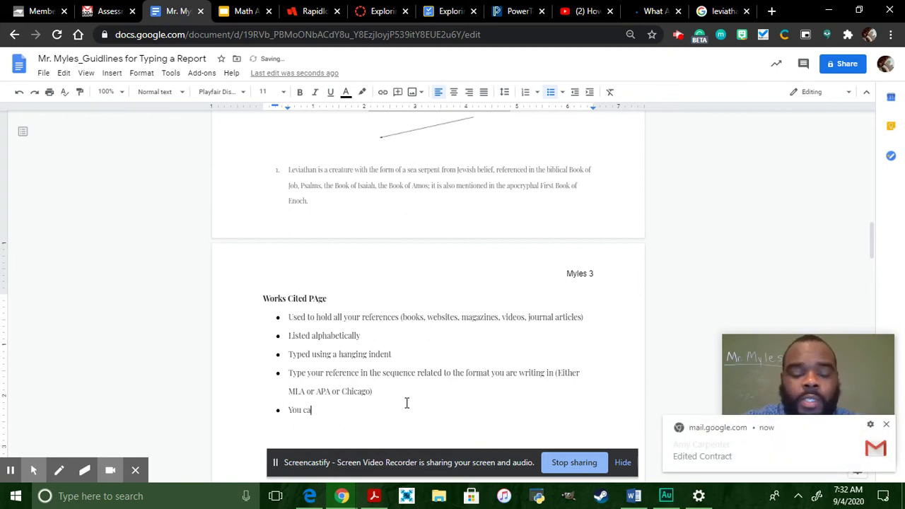
pyautogui.write('n B')
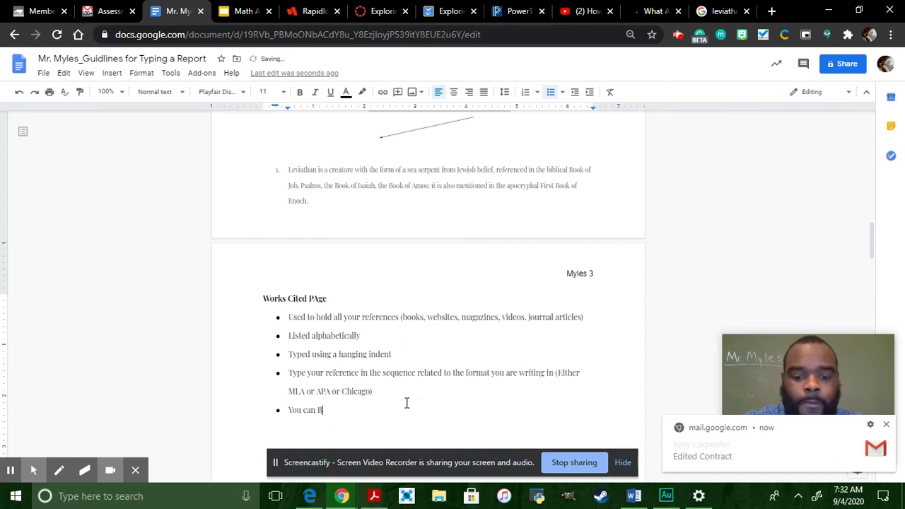
pyautogui.write('l')
pyautogui.write('b')
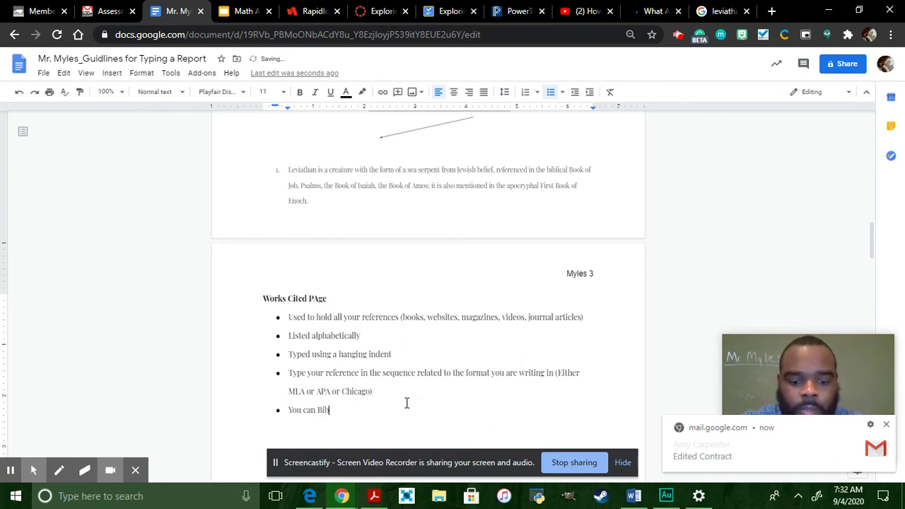
pyautogui.write('Me')
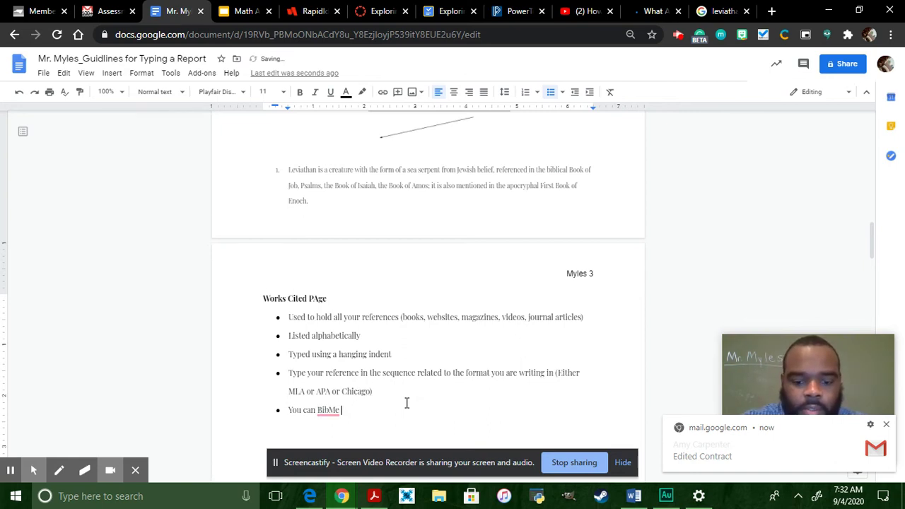
pyautogui.write(' to cr')
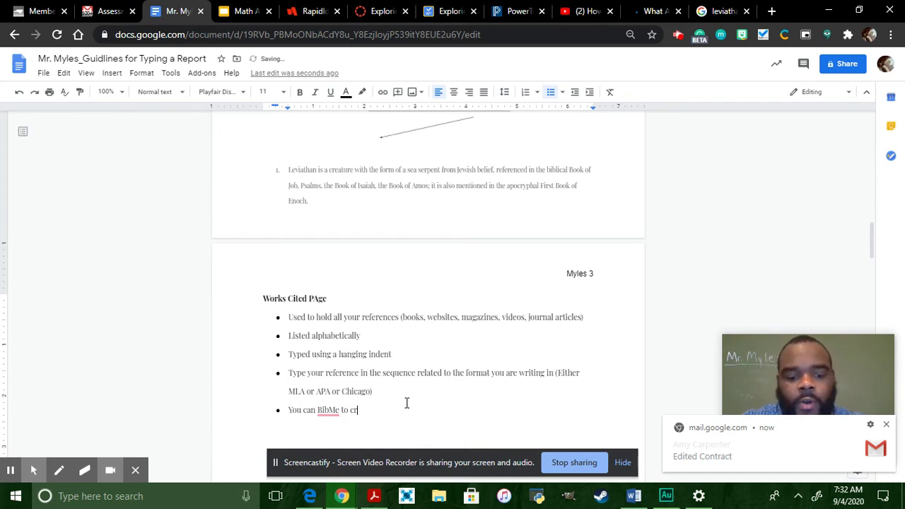
pyautogui.write('eate')
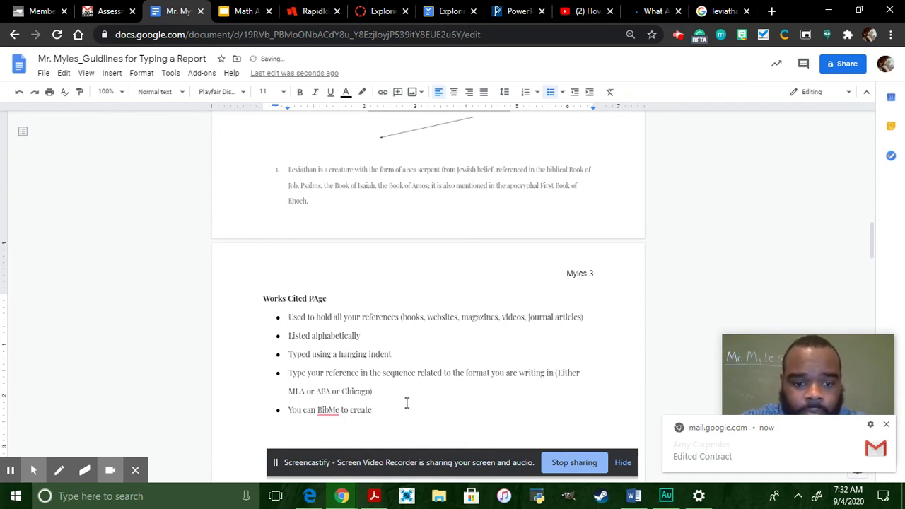
pyautogui.write(' your ')
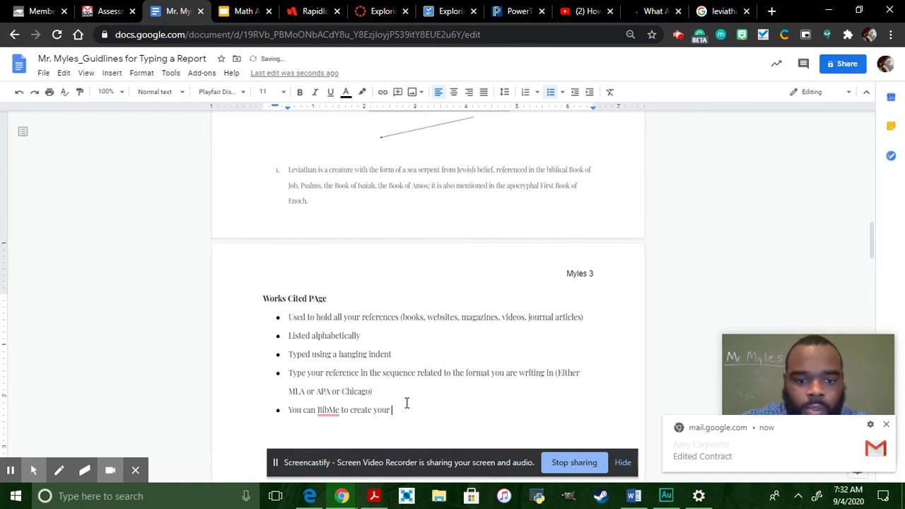
pyautogui.write('ref')
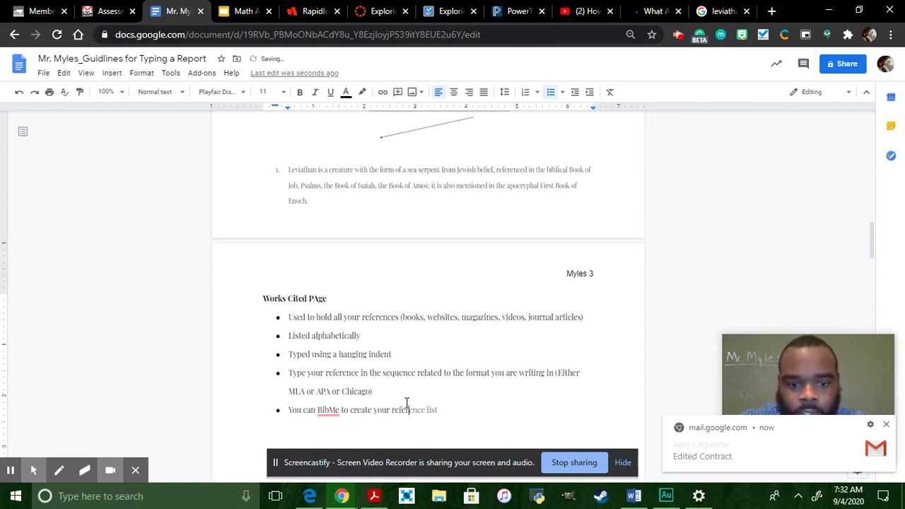
pyautogui.press('Tab')
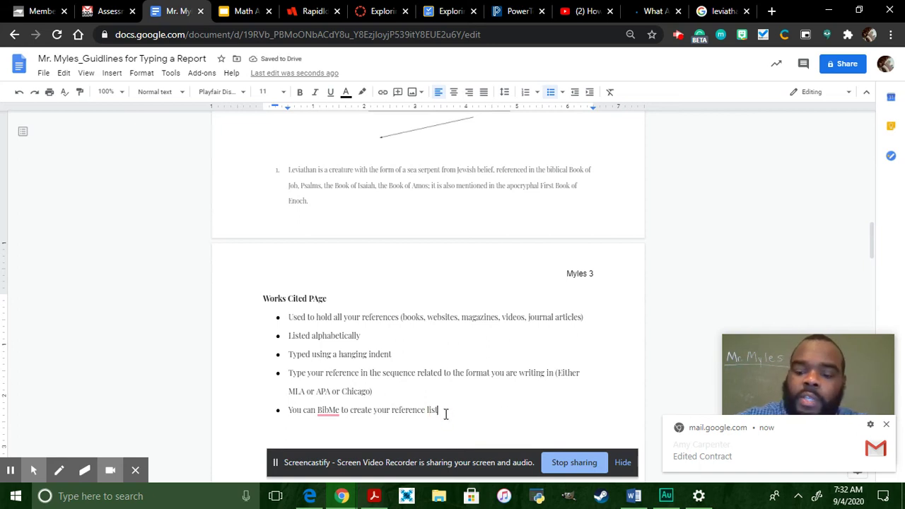
# Start a sixth bullet in the Works Cited list reading "You can use purdueowl.com".
pyautogui.press('Return')
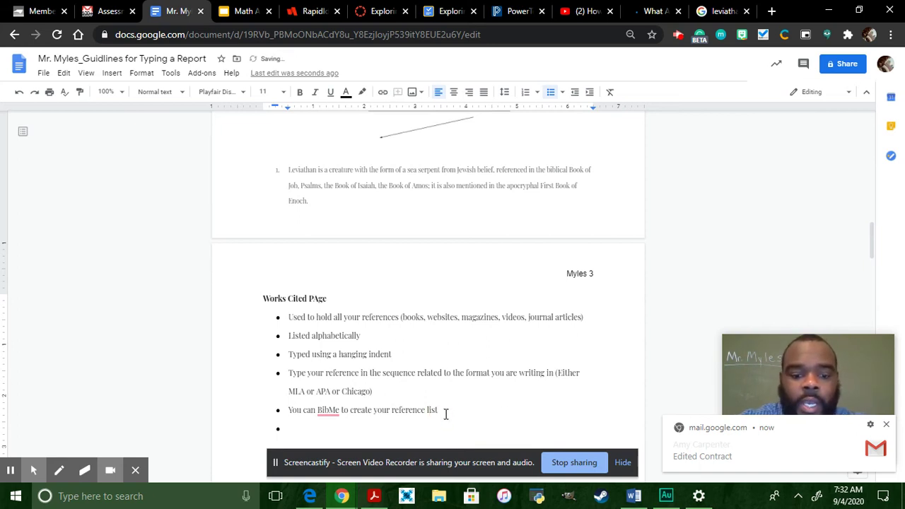
pyautogui.write('You ')
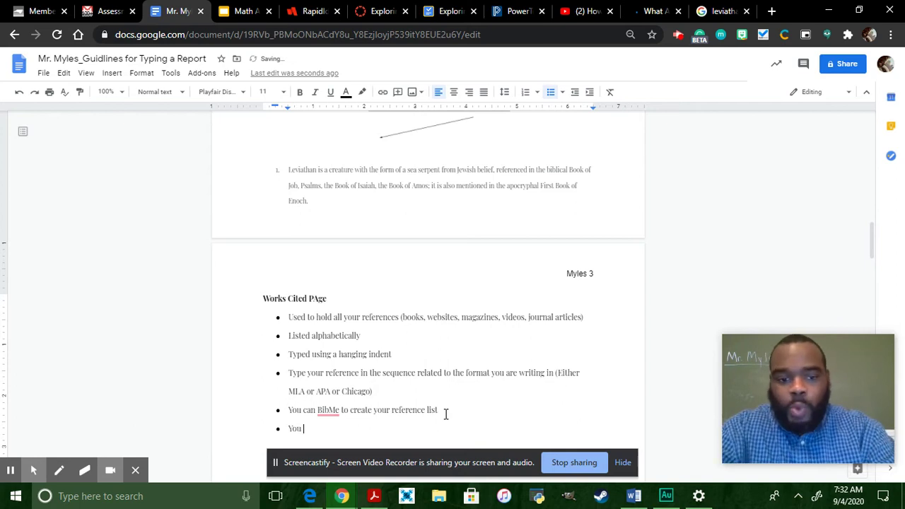
pyautogui.write('can ')
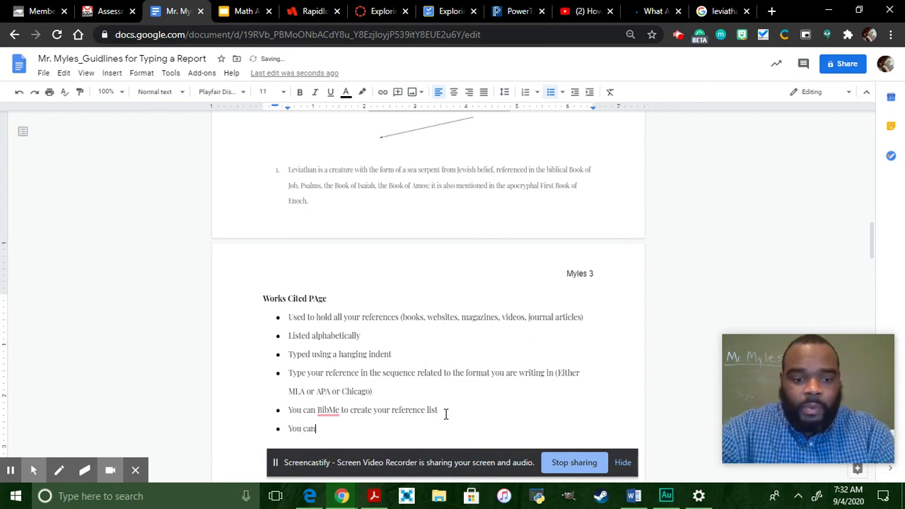
pyautogui.write('us')
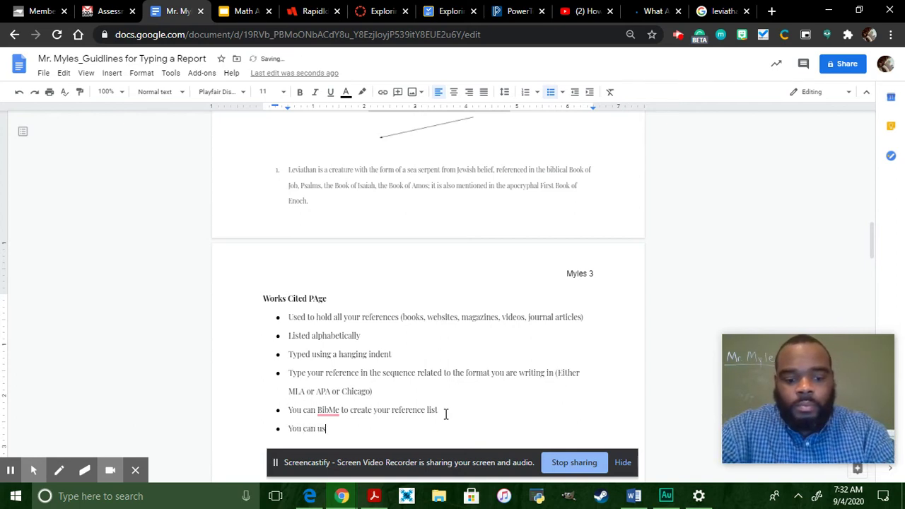
pyautogui.write('e purdu')
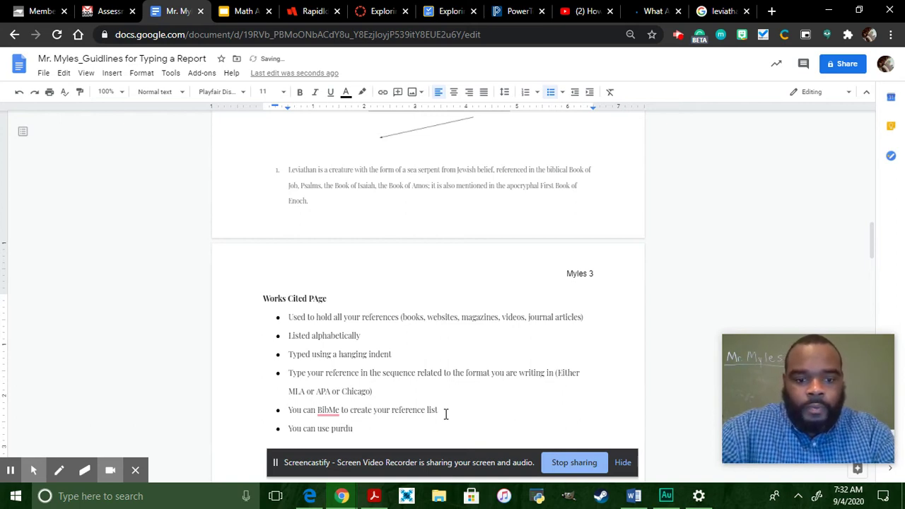
pyautogui.write('e')
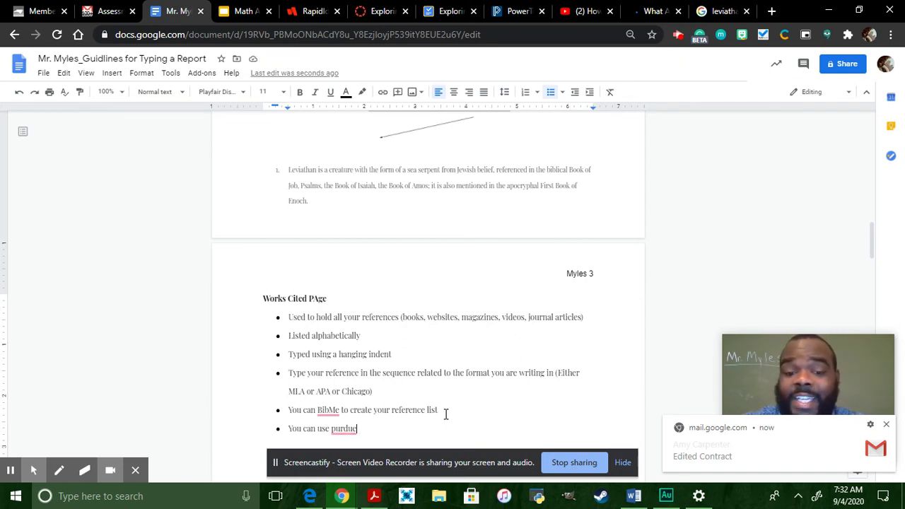
pyautogui.scroll(-1, 525, 380)
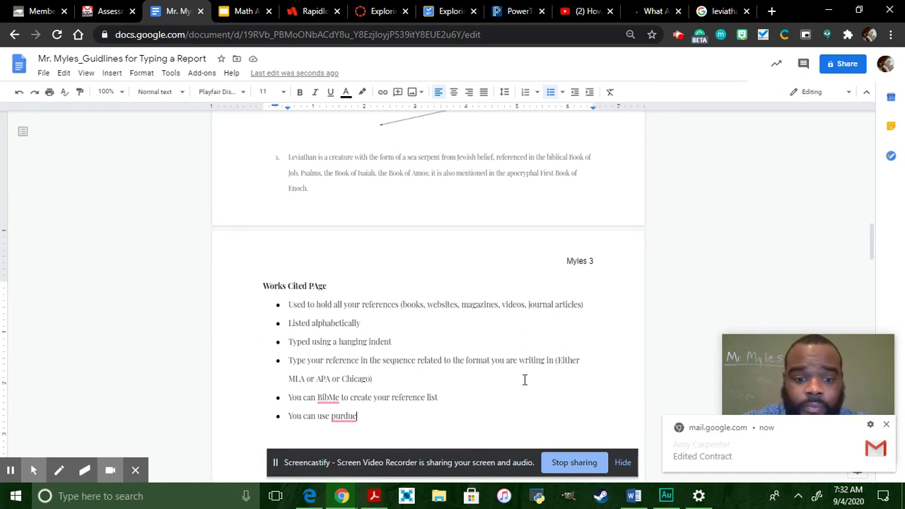
pyautogui.scroll(-2, 524, 379)
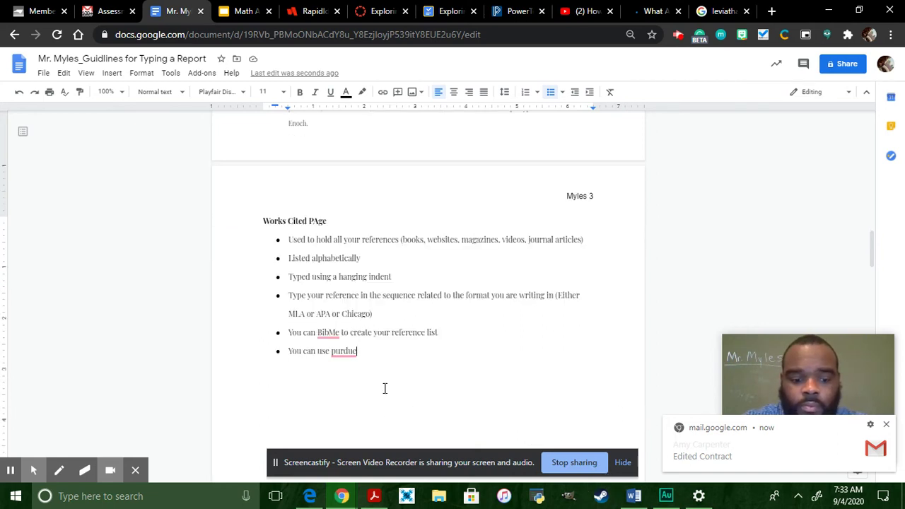
pyautogui.write('owl.com ')
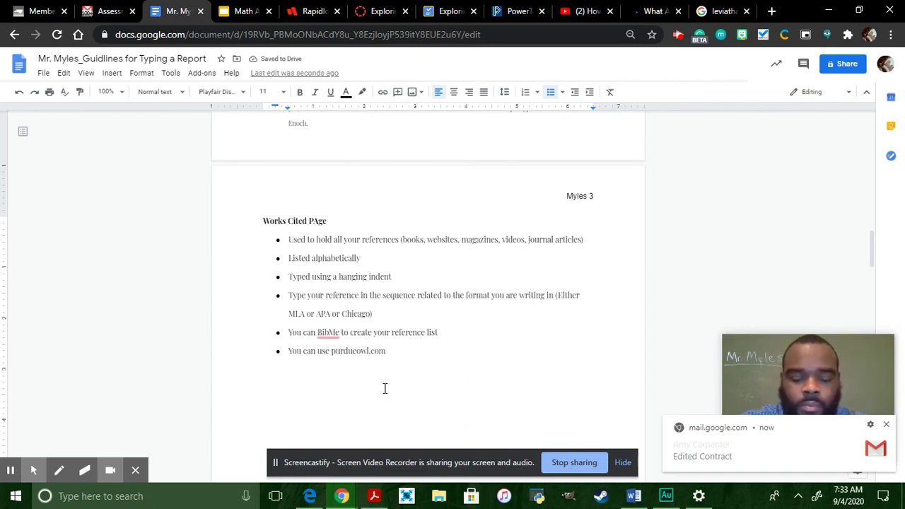
# Finish the purdueowl.com bullet with "to learn your in text citation format.".
pyautogui.write('to learn')
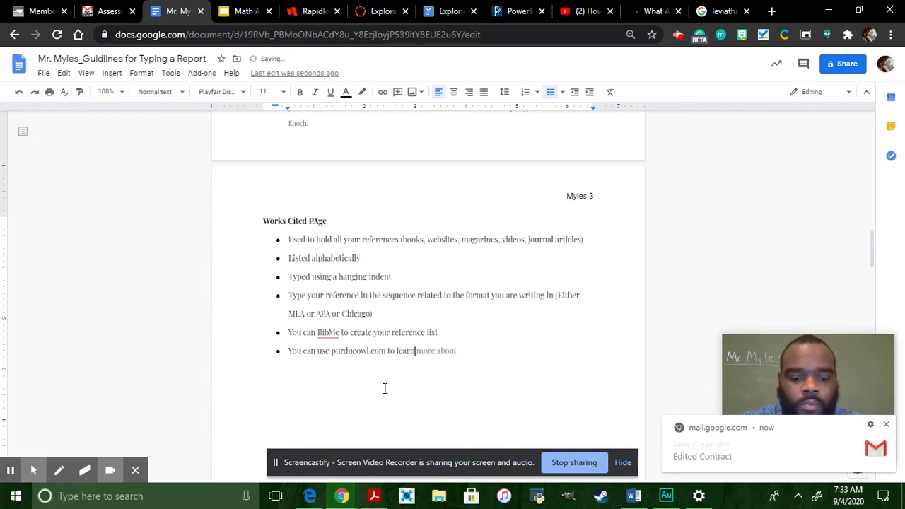
pyautogui.write(' your ')
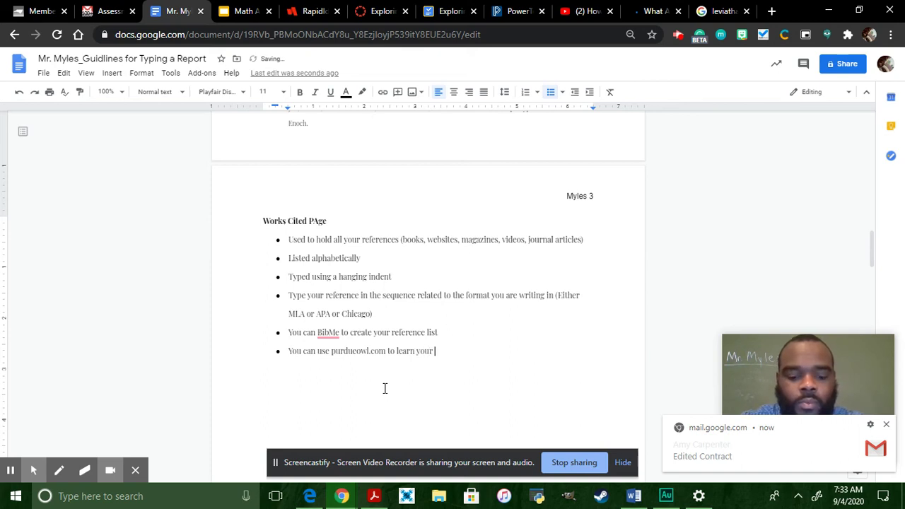
pyautogui.write('in text')
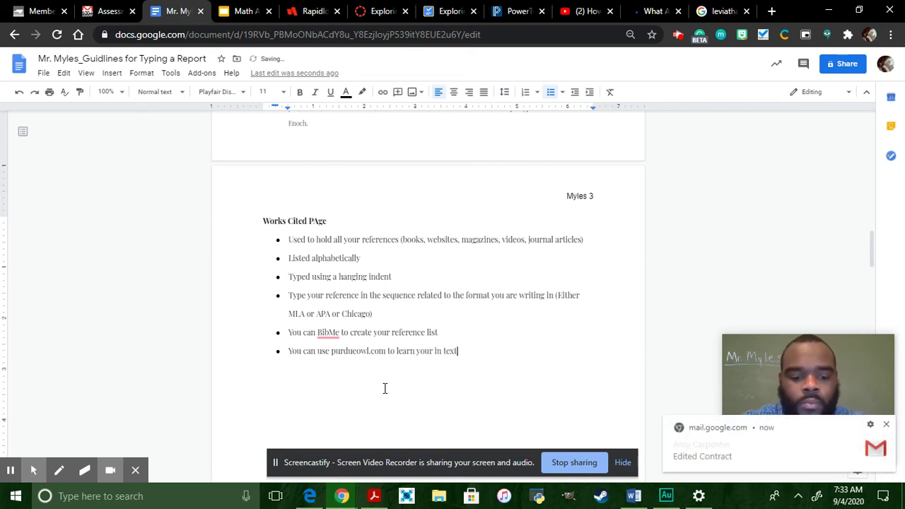
pyautogui.write(' citation')
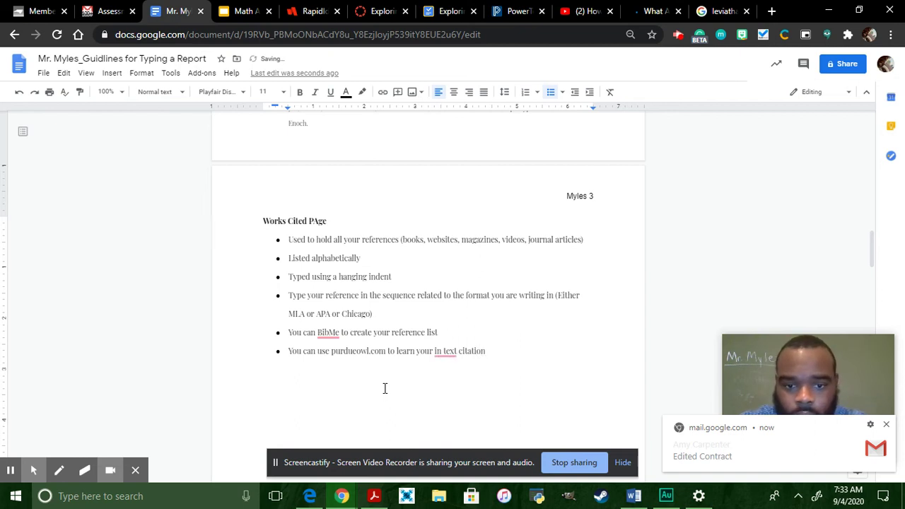
pyautogui.write(' for')
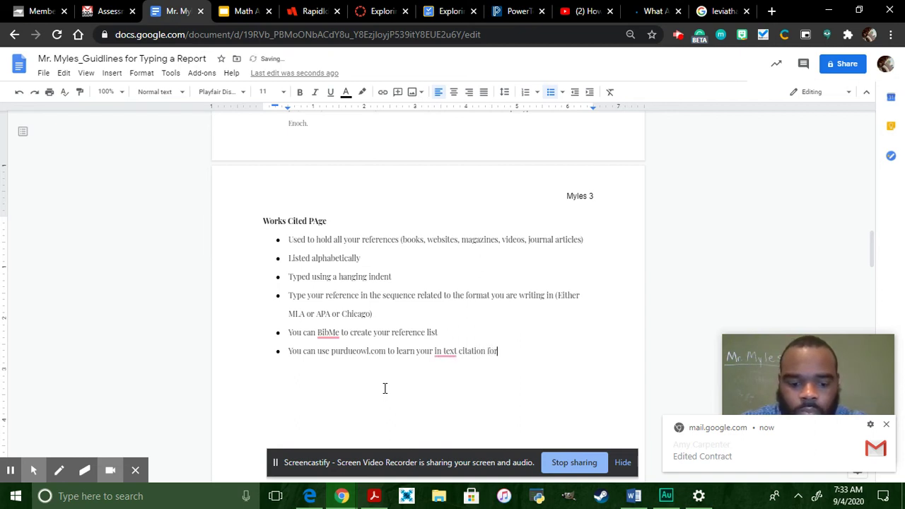
pyautogui.write('mat.')
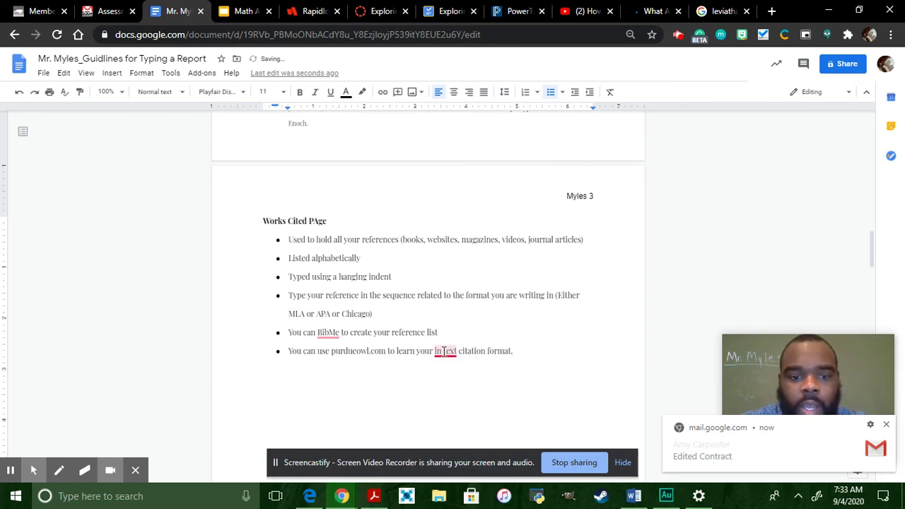
# Accept the suggested hyphen so "in text" in the purdueowl.com bullet reads "in-text", and return to the end of the line.
pyautogui.moveTo(444, 352)
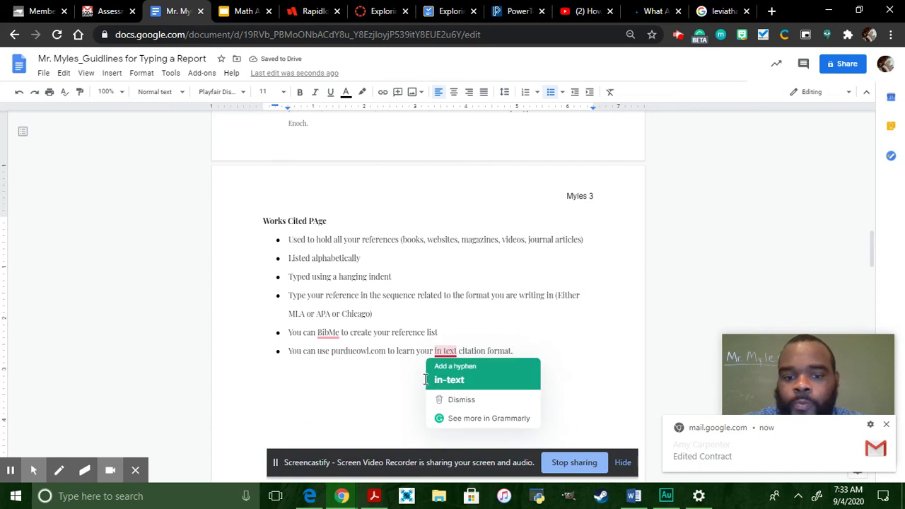
pyautogui.click(462, 382)
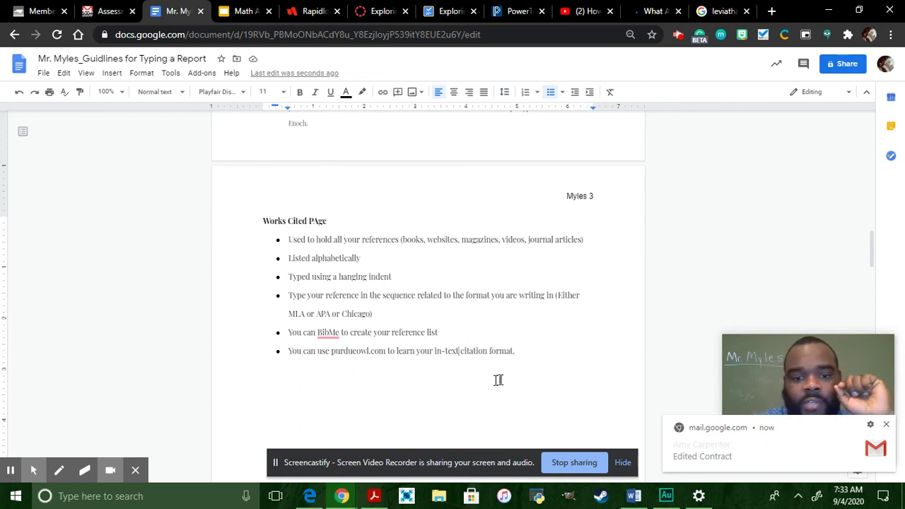
pyautogui.click(524, 349)
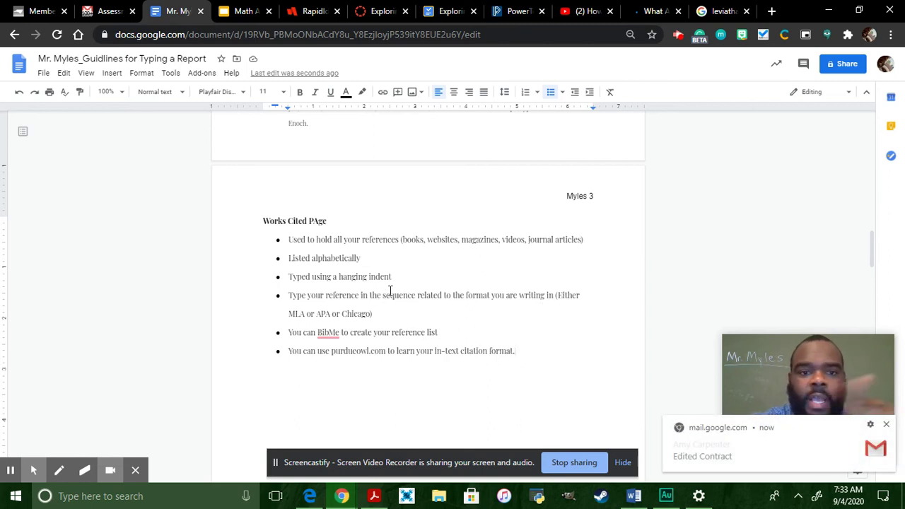
# Check the name of the installed bibliography add-on and replace "BibMe" with "EasyBib" in the reference list bullet.
pyautogui.click(204, 75)
pyautogui.moveTo(241, 122)
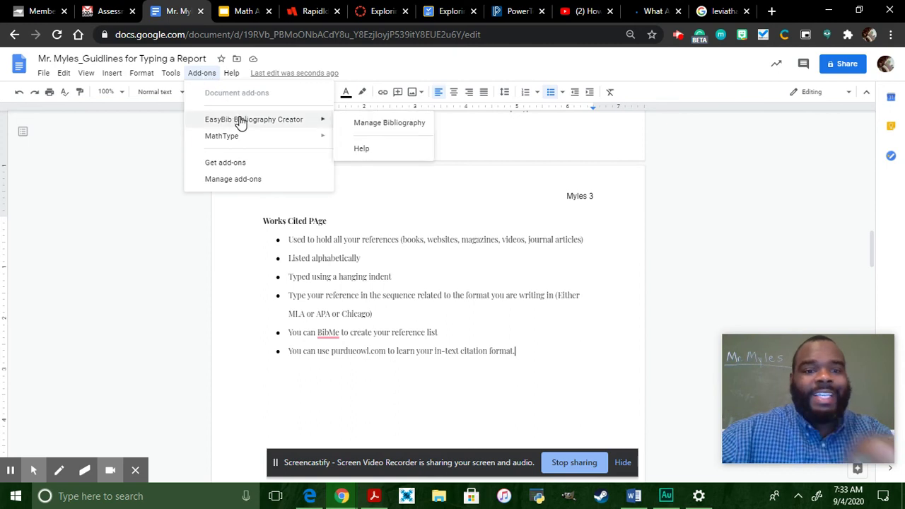
pyautogui.click(341, 332)
pyautogui.press('BackSpace')
pyautogui.press('BackSpace')
pyautogui.press('BackSpace')
pyautogui.press('BackSpace')
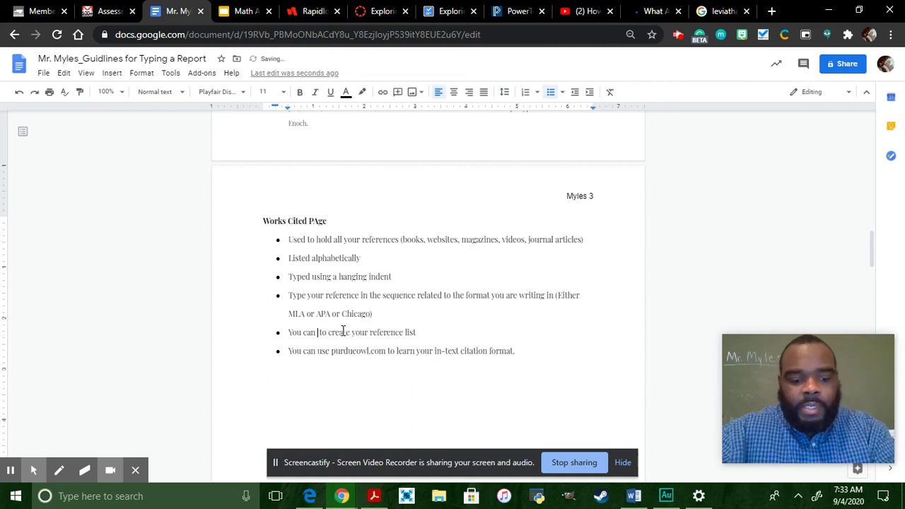
pyautogui.press('BackSpace')
pyautogui.write('Eadsy')
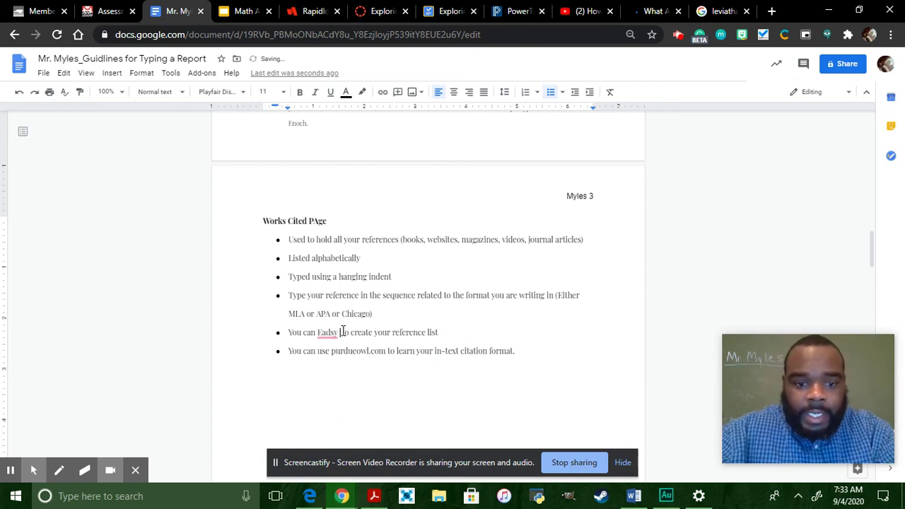
pyautogui.press('BackSpace')
pyautogui.press('BackSpace')
pyautogui.press('BackSpace')
pyautogui.press('BackSpace')
pyautogui.write('asy')
pyautogui.press('Delete')
pyautogui.write('Bib')
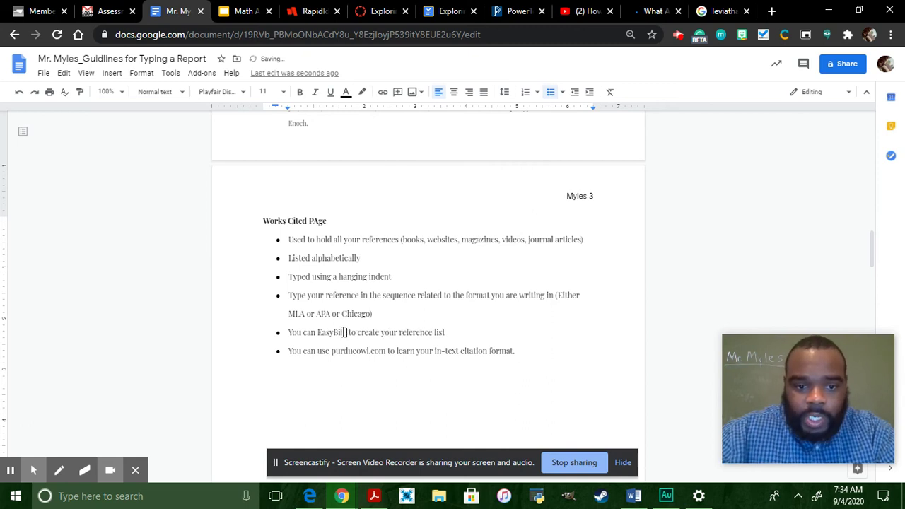
pyautogui.press('BackSpace')
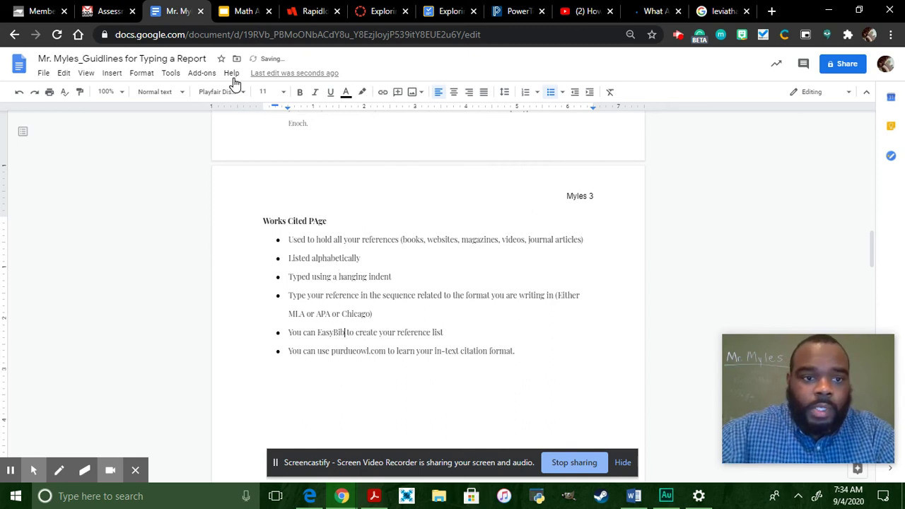
# Open the add-on marketplace for Docs and search it for "easybib".
pyautogui.click(211, 74)
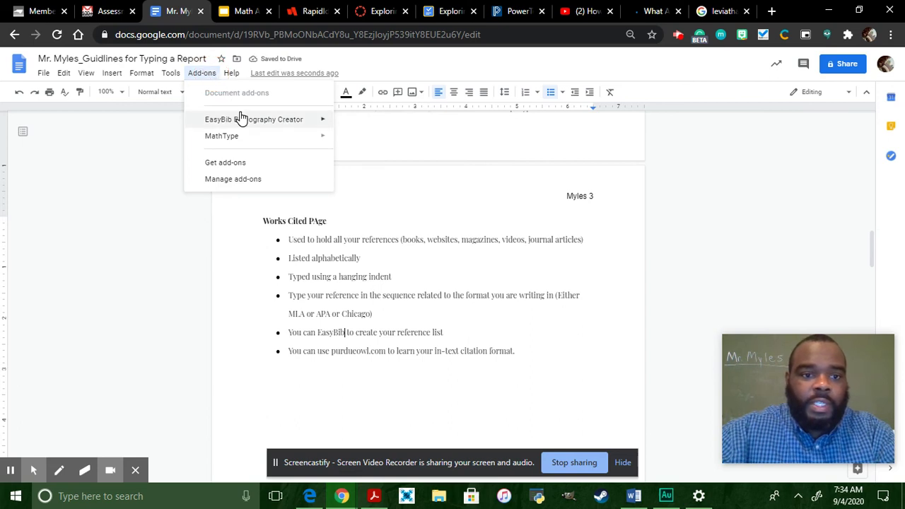
pyautogui.moveTo(242, 122)
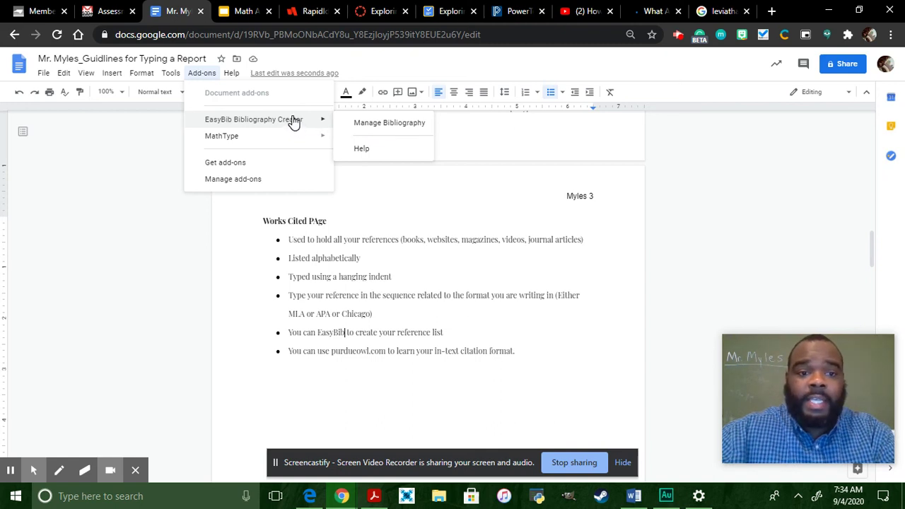
pyautogui.click(252, 164)
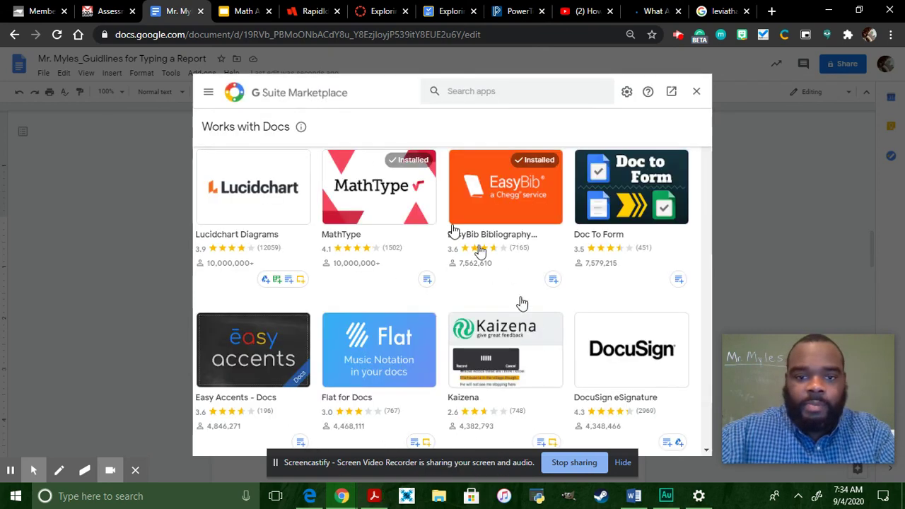
pyautogui.click(500, 86)
pyautogui.write('easybib')
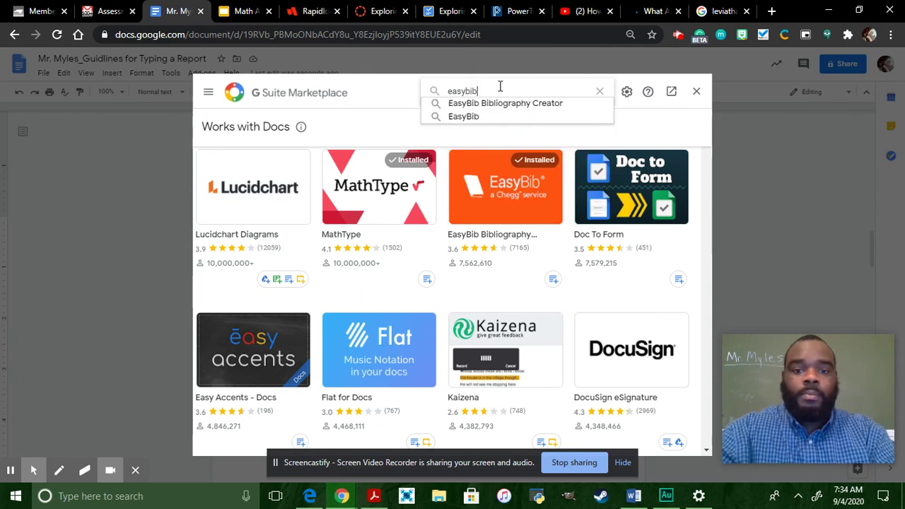
# View the EasyBib Bibliography Creator add-on's details page, and close the marketplace to return to the document.
pyautogui.click(532, 216)
pyautogui.click(531, 215)
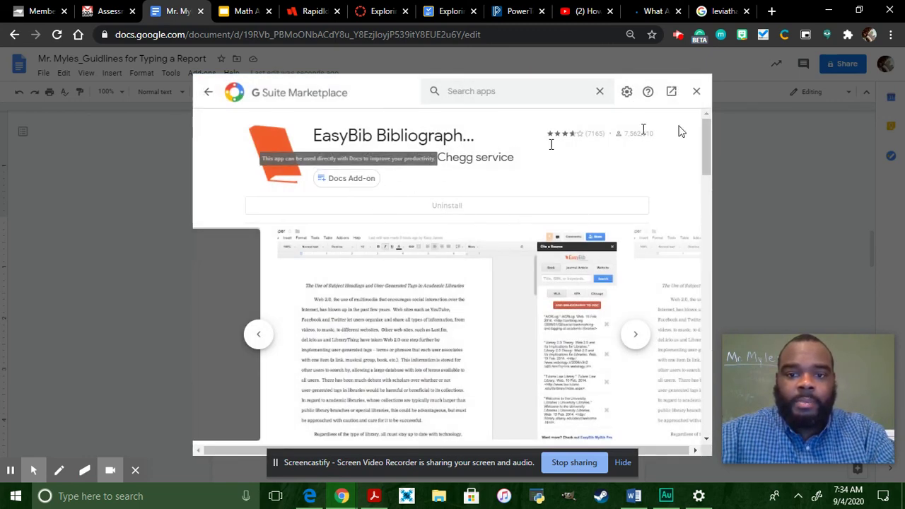
pyautogui.click(696, 91)
pyautogui.click(550, 314)
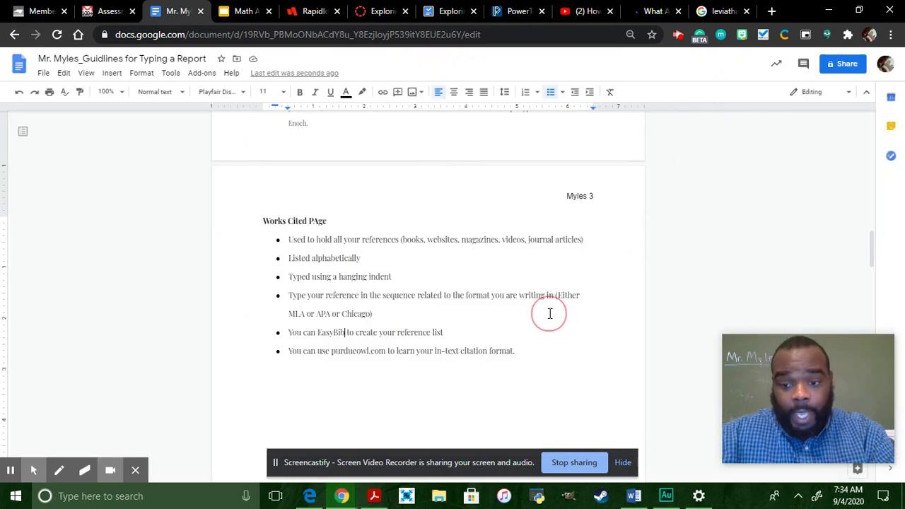